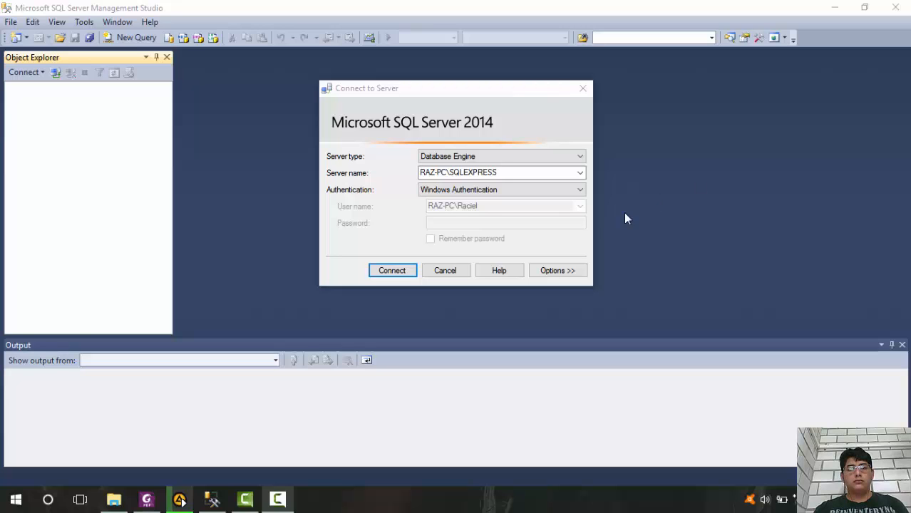
Connect to the SQLEXPRESS server with Windows Authentication and set its server authentication to SQL Server and Windows Authentication mode
left_click(392, 272)
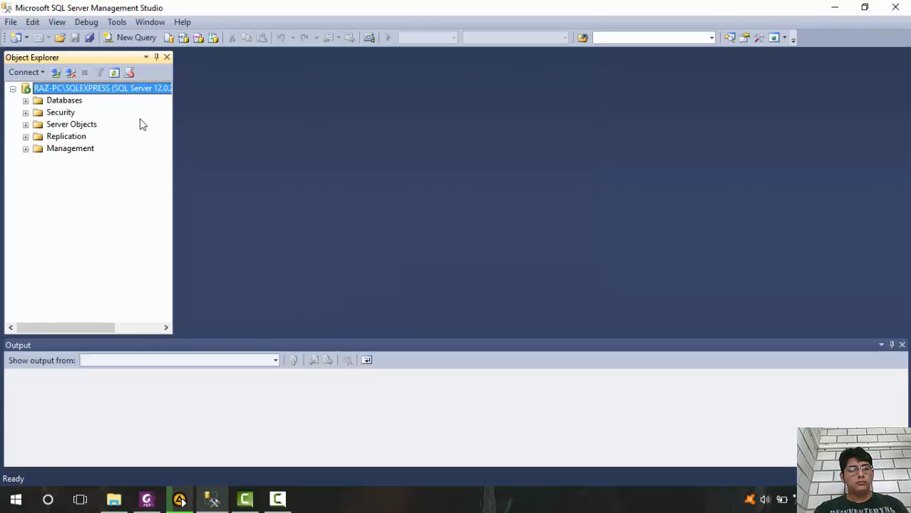
right_click(69, 91)
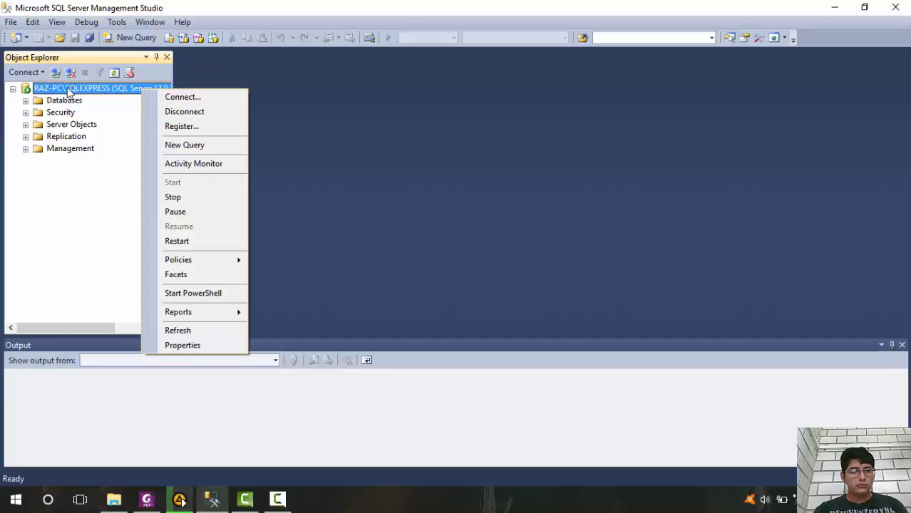
left_click(227, 346)
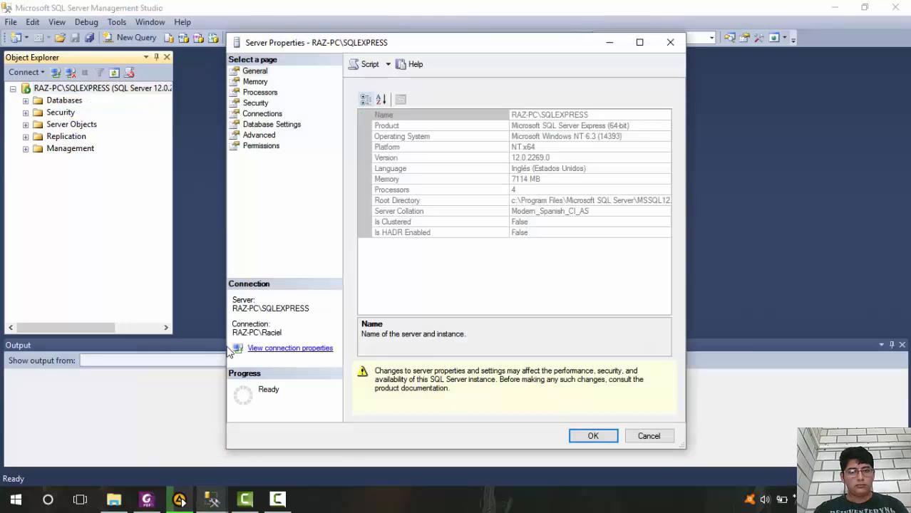
left_click(264, 103)
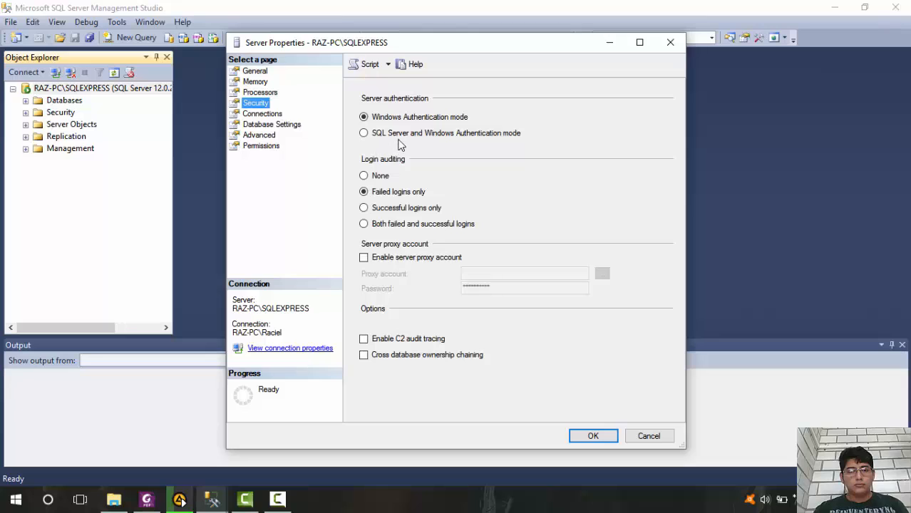
left_click(413, 139)
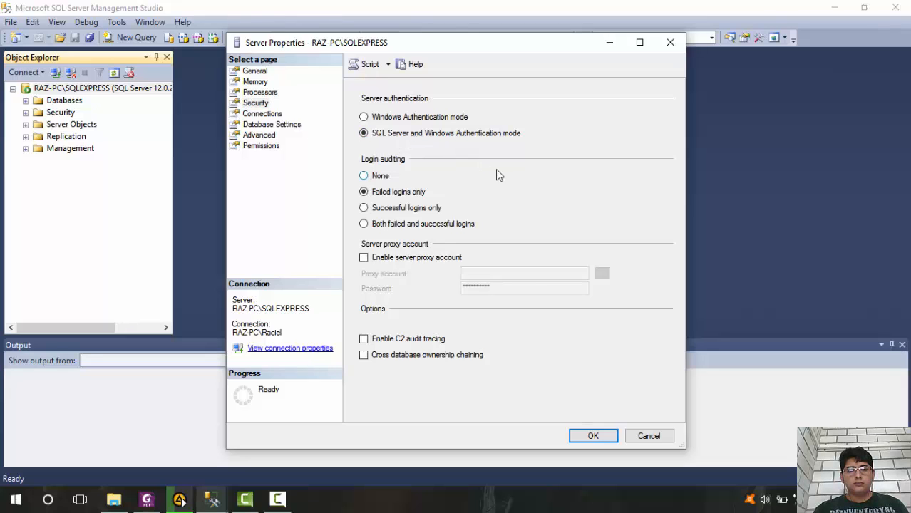
left_click(592, 437)
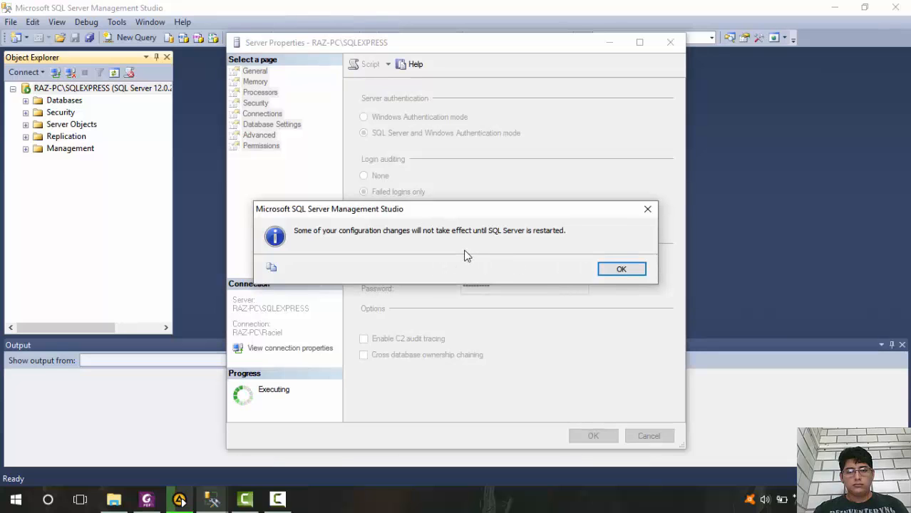
left_click(610, 269)
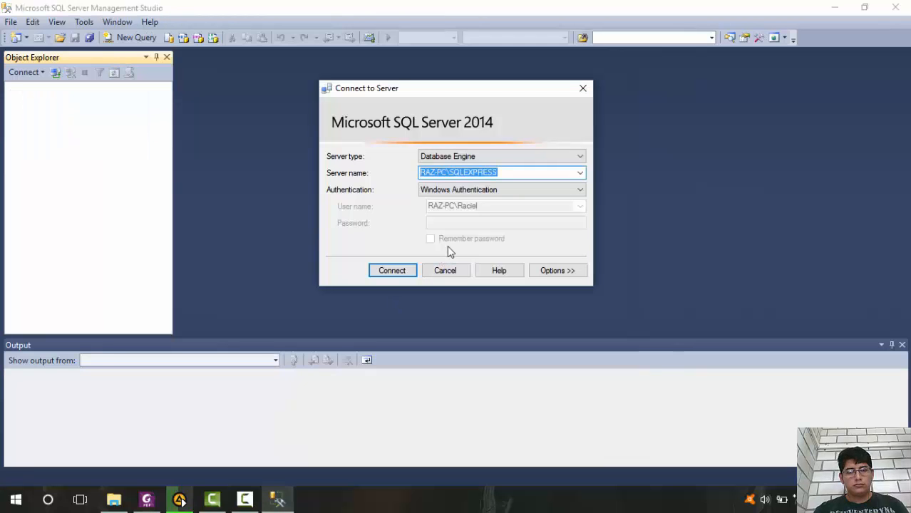
Reconnect to the SQLEXPRESS server with Windows Authentication and open the properties of the sa login
left_click(398, 274)
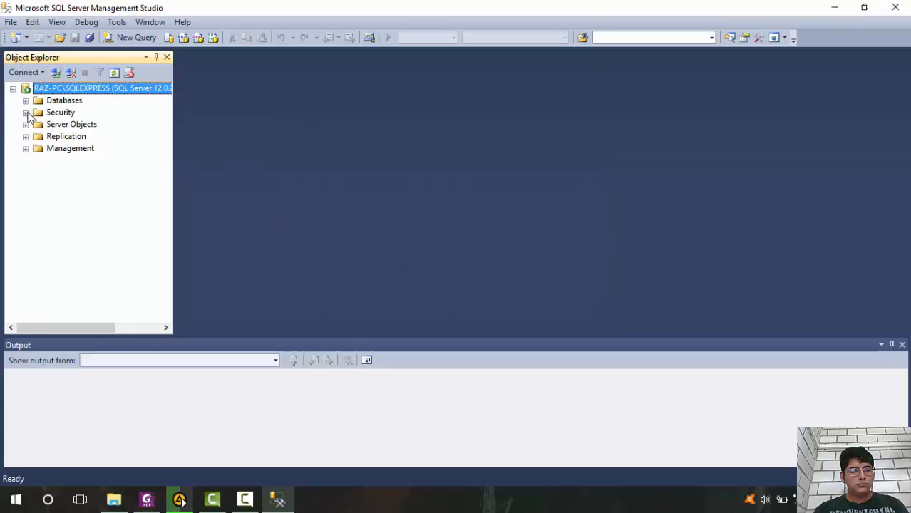
left_click(26, 113)
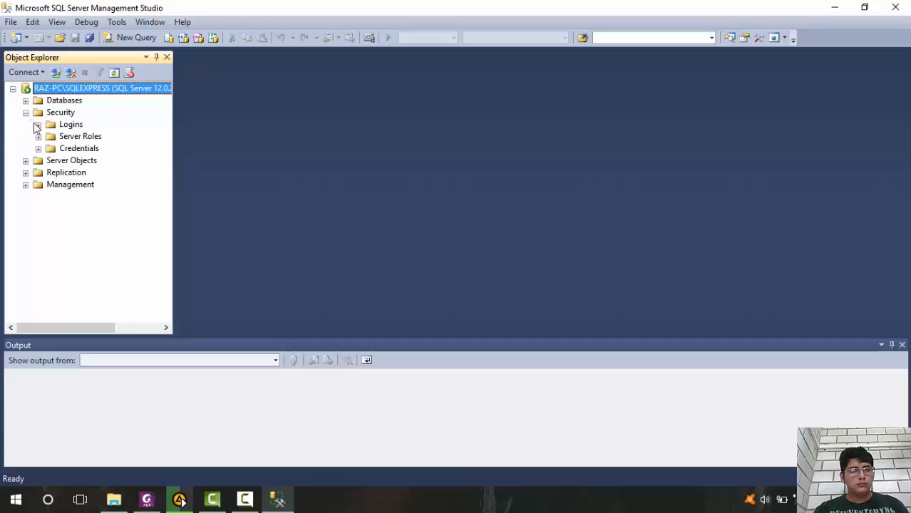
left_click(38, 125)
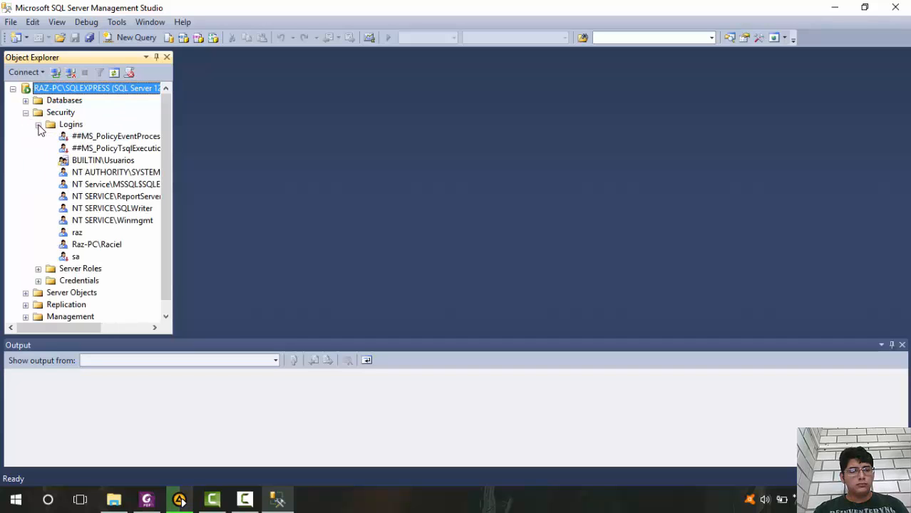
left_click(75, 256)
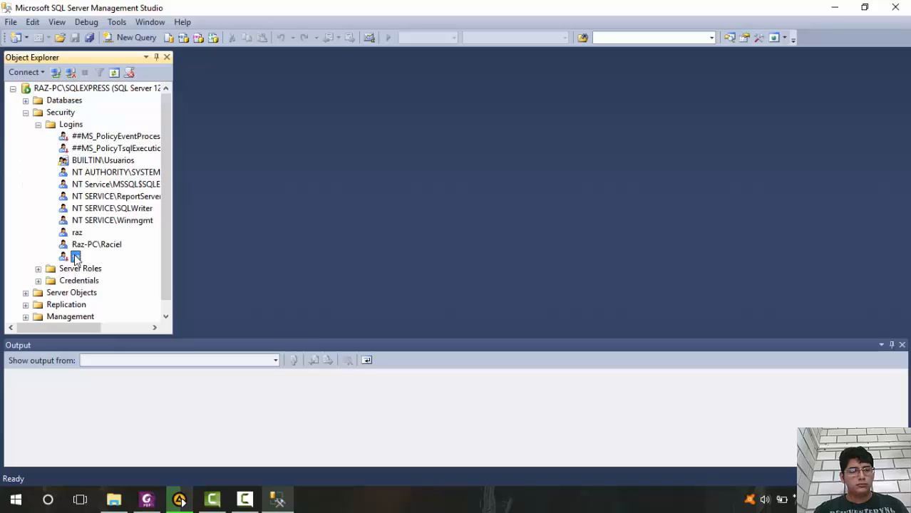
key("shift+F10")
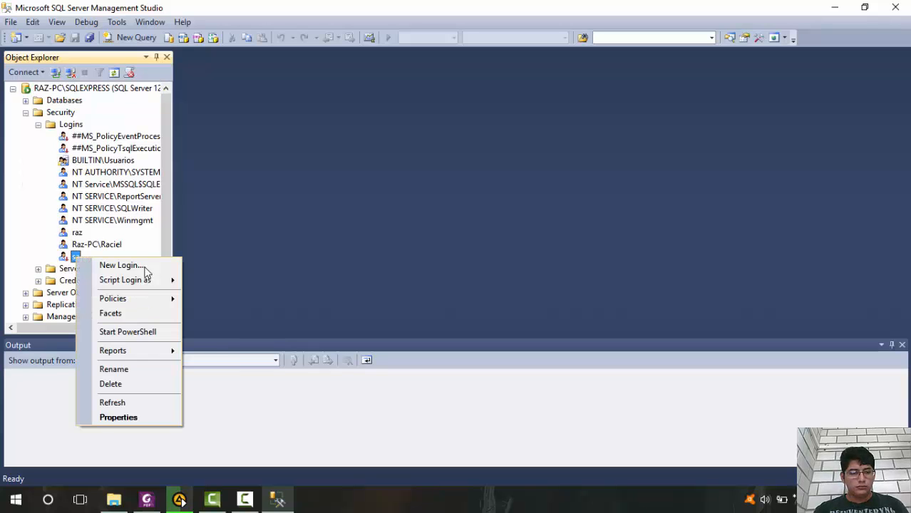
left_click(138, 419)
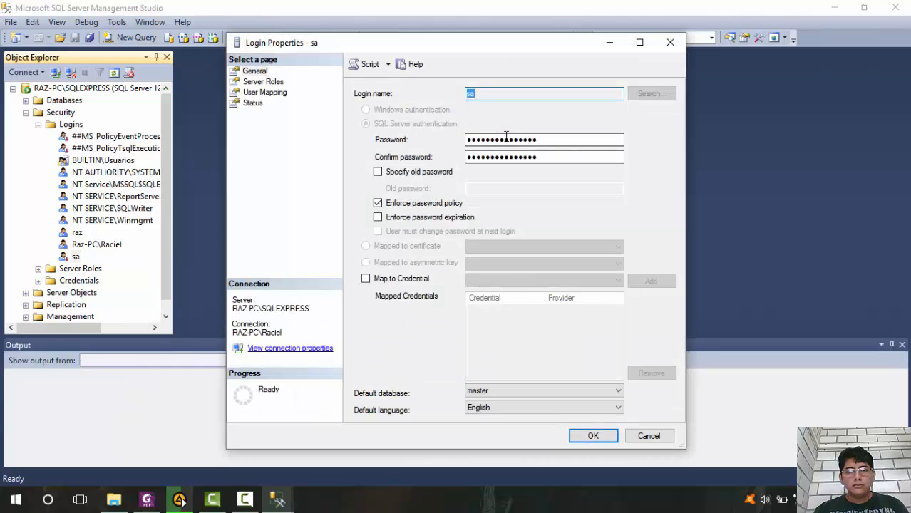
Enter and confirm a new password for the sa login, with password expiration not enforced
left_click(557, 141)
key("ctrl+a")
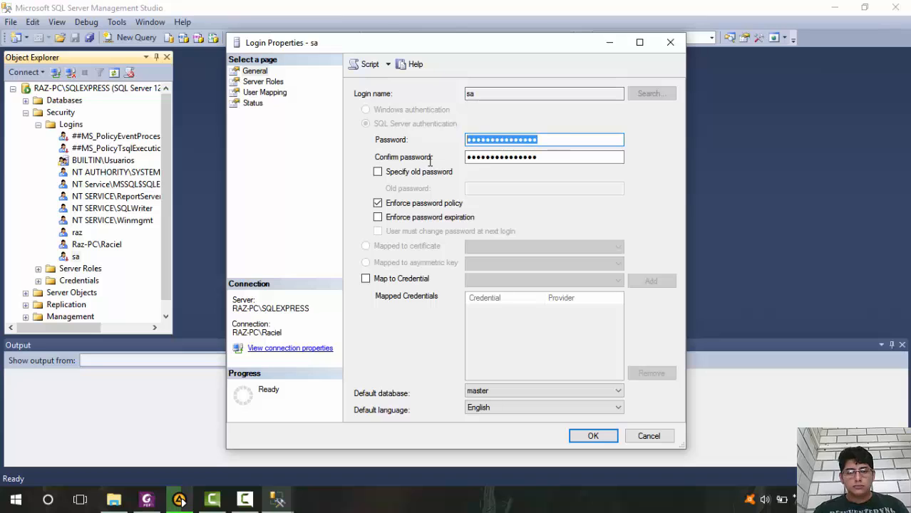
type("12")
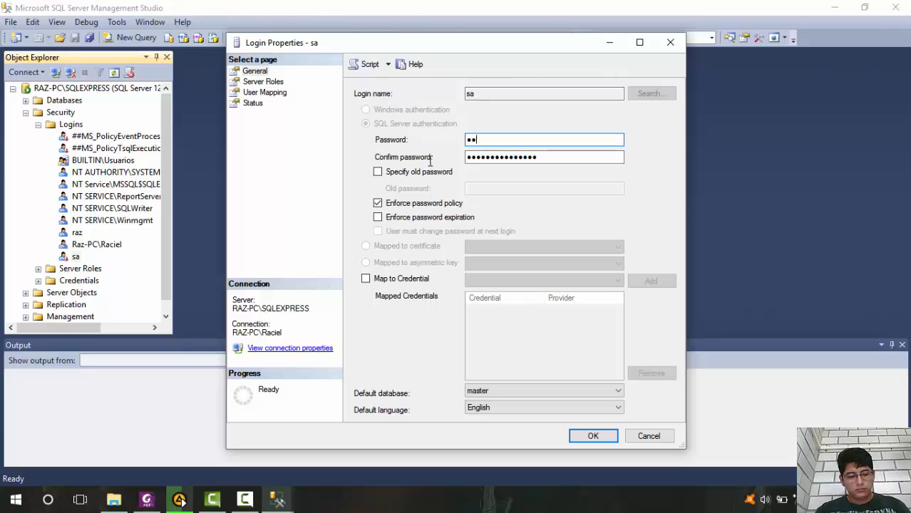
left_click(570, 158)
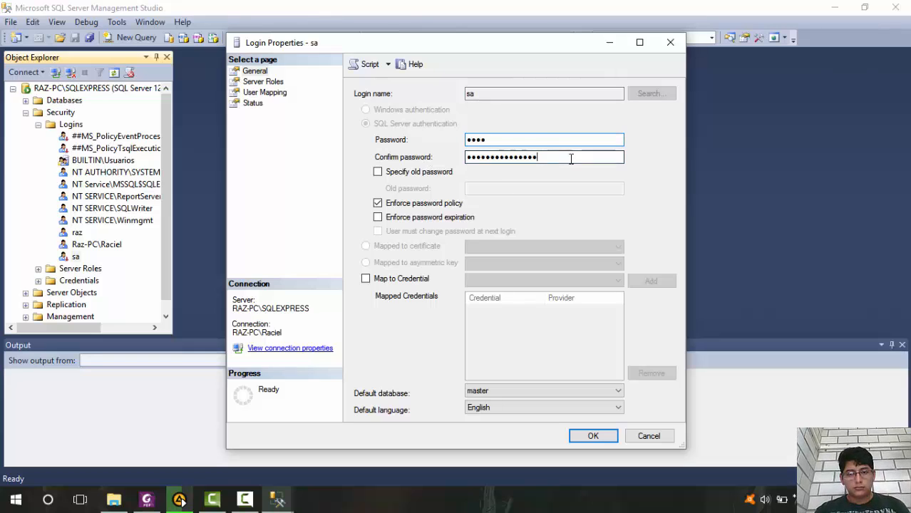
key("ctrl+a")
type("12")
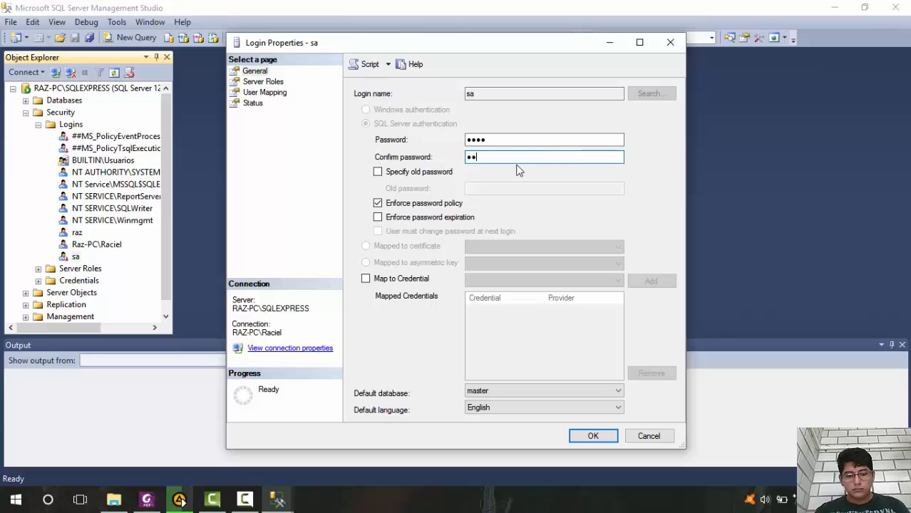
left_click(551, 205)
left_click(552, 205)
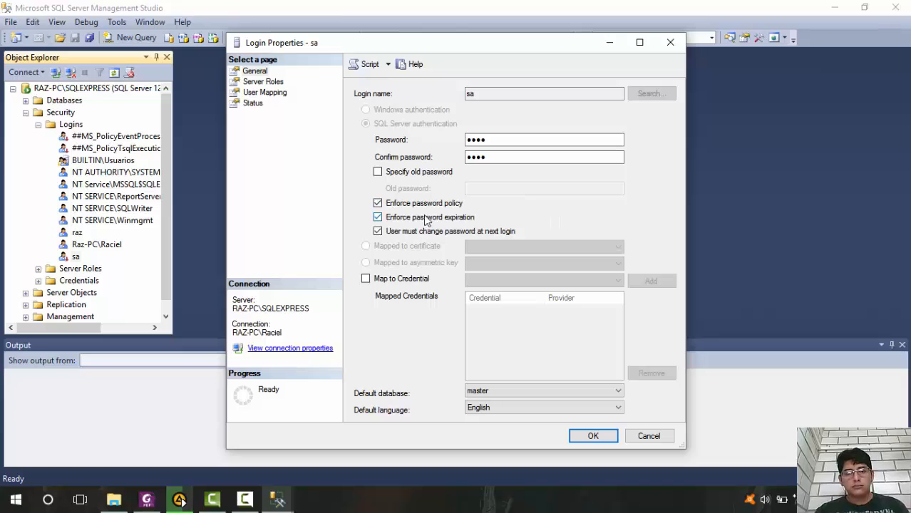
left_click(403, 218)
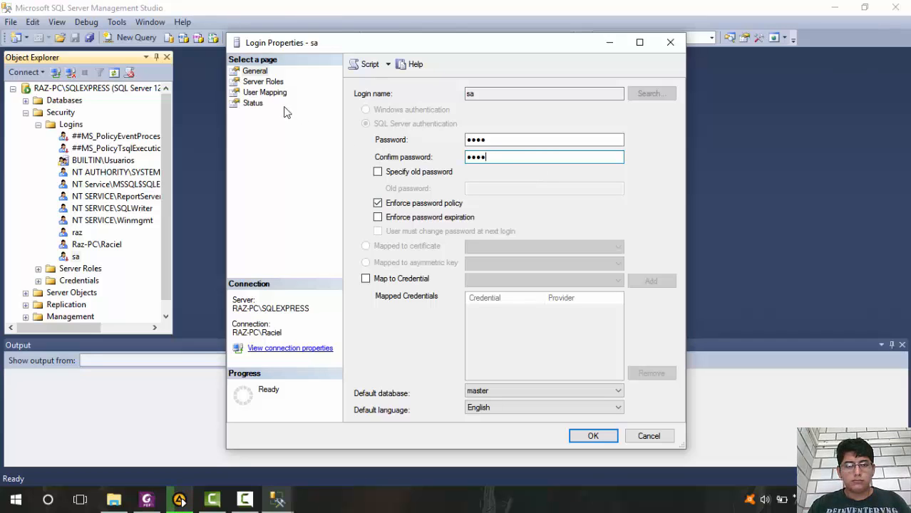
Set the sa login's status to Enabled and apply the login properties
left_click(253, 104)
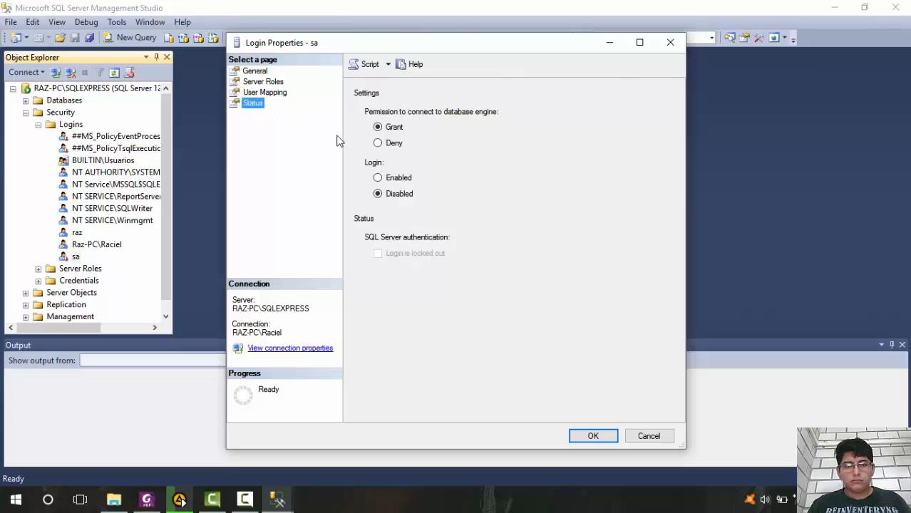
left_click(378, 178)
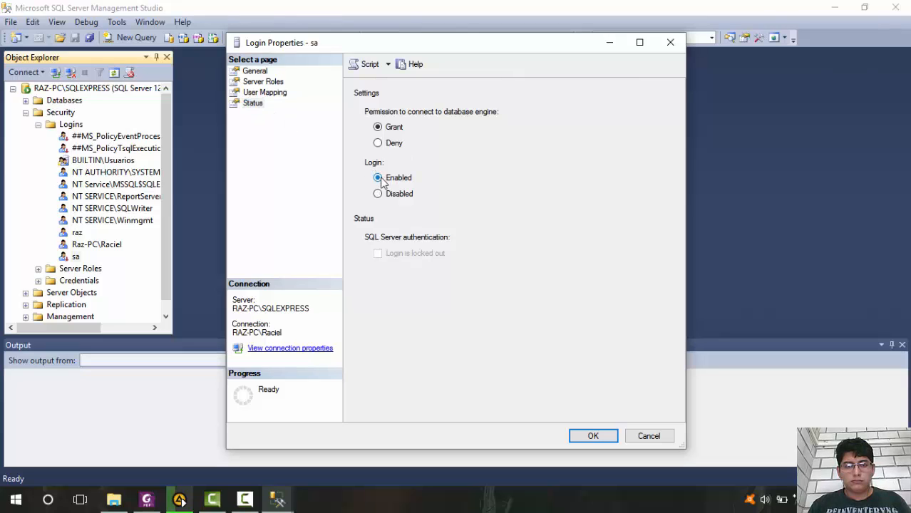
left_click(592, 438)
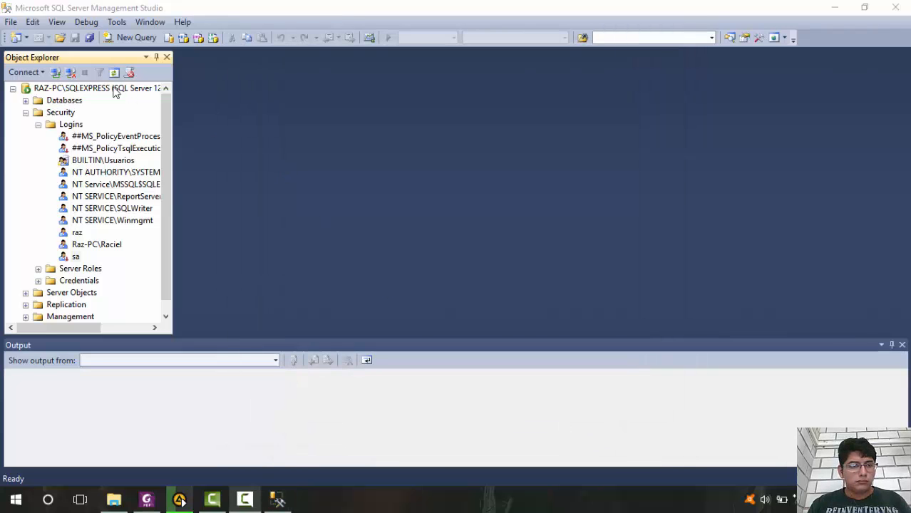
Restart the MSSQL$SQLEXPRESS service from the connected server
left_click(88, 91)
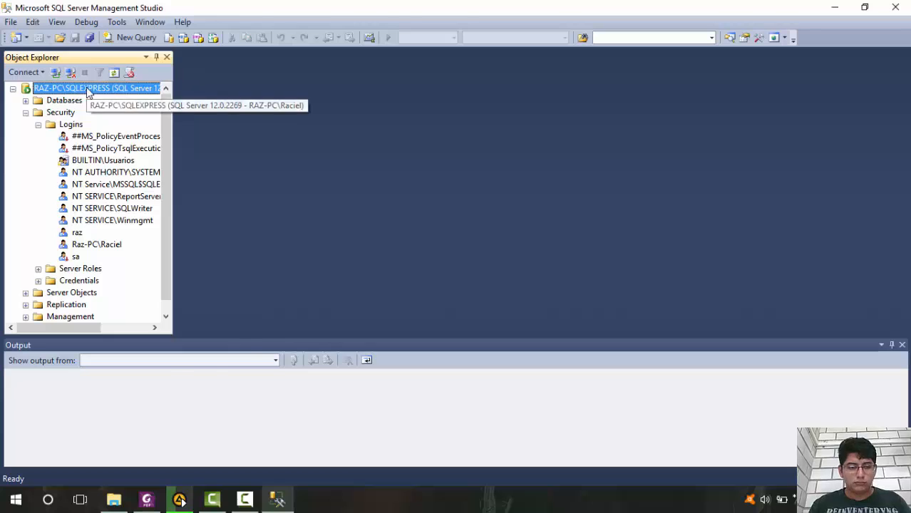
right_click(88, 91)
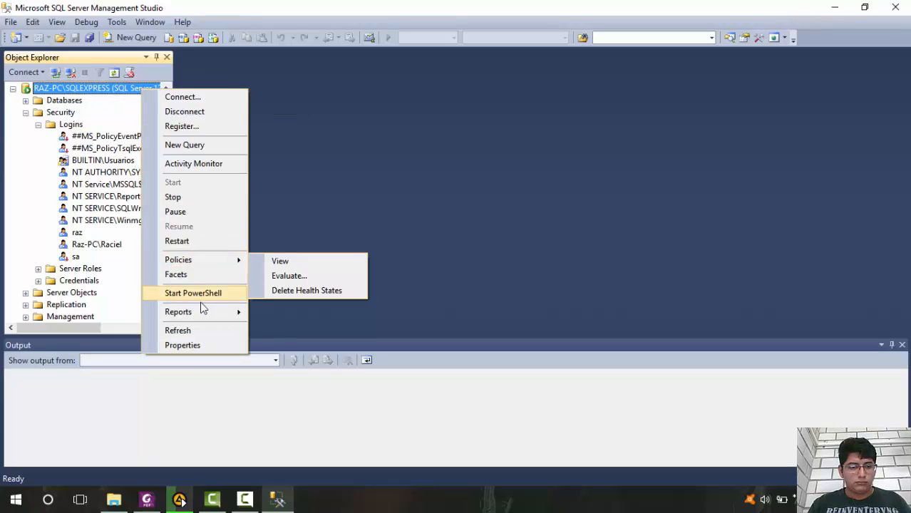
left_click(217, 241)
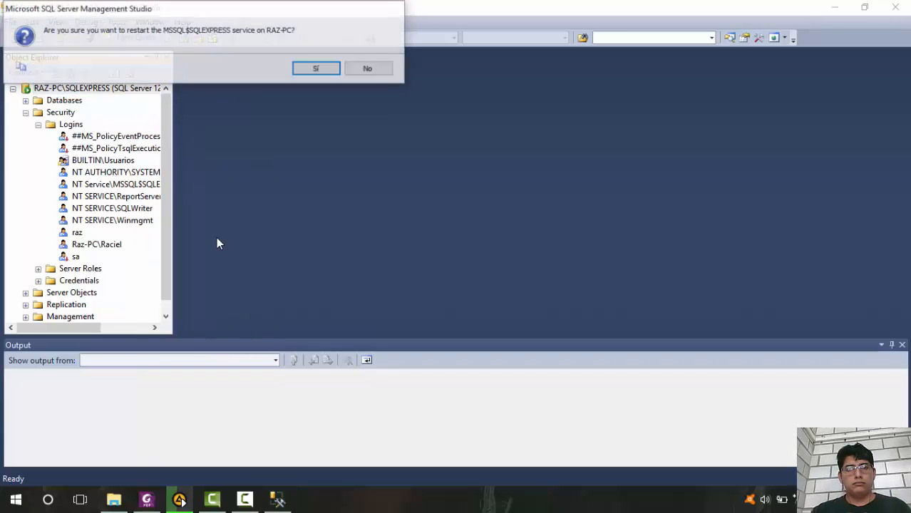
left_click(307, 69)
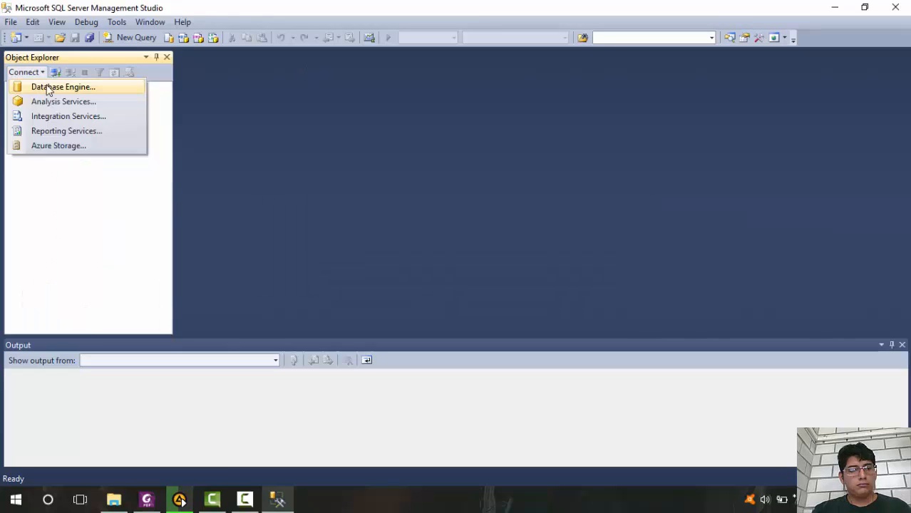
Connect to the SQLEXPRESS server using SQL Server Authentication with the sa login and its password
left_click(47, 85)
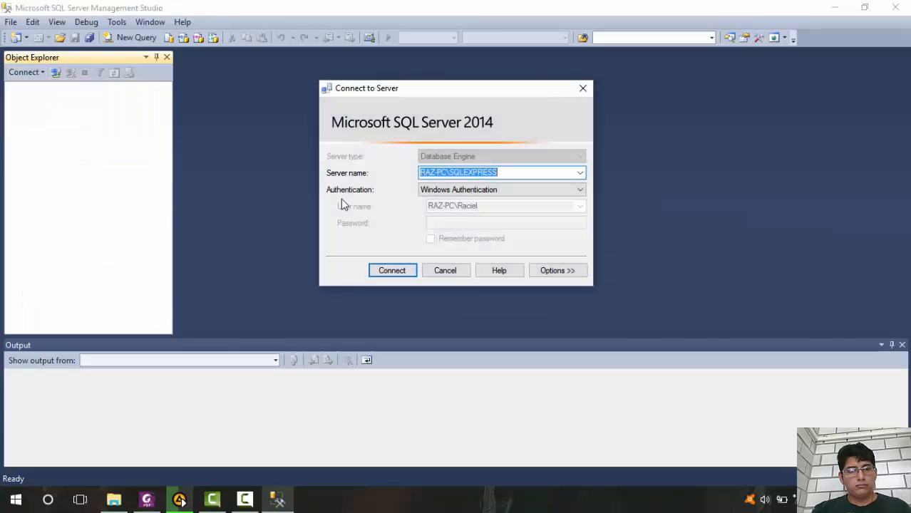
left_click(508, 191)
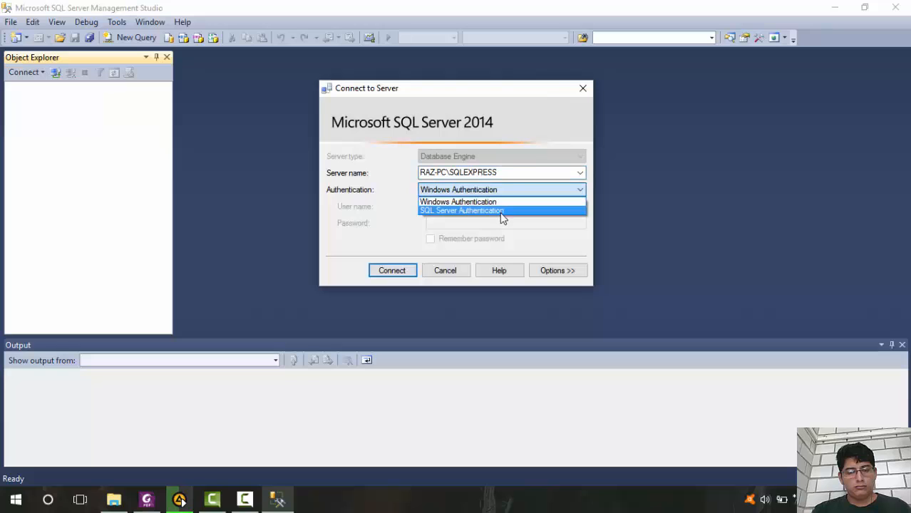
left_click(500, 211)
left_click(484, 222)
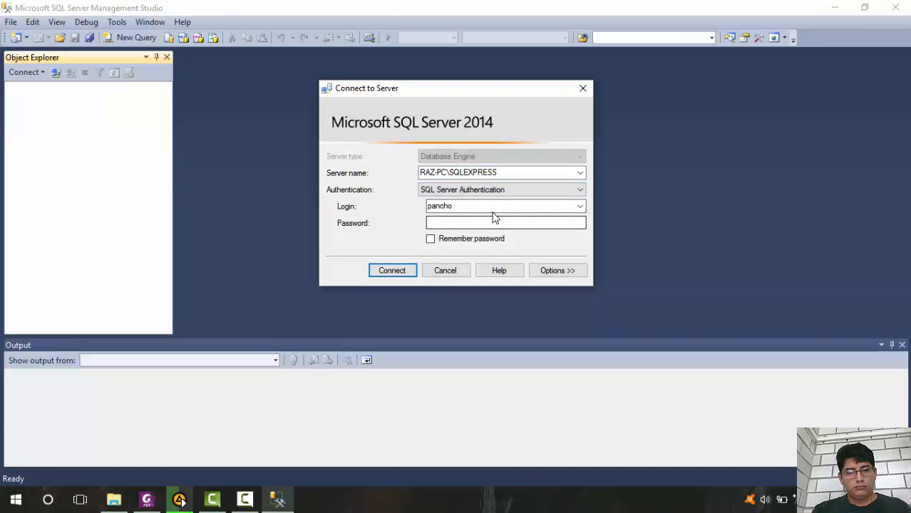
left_click(505, 206)
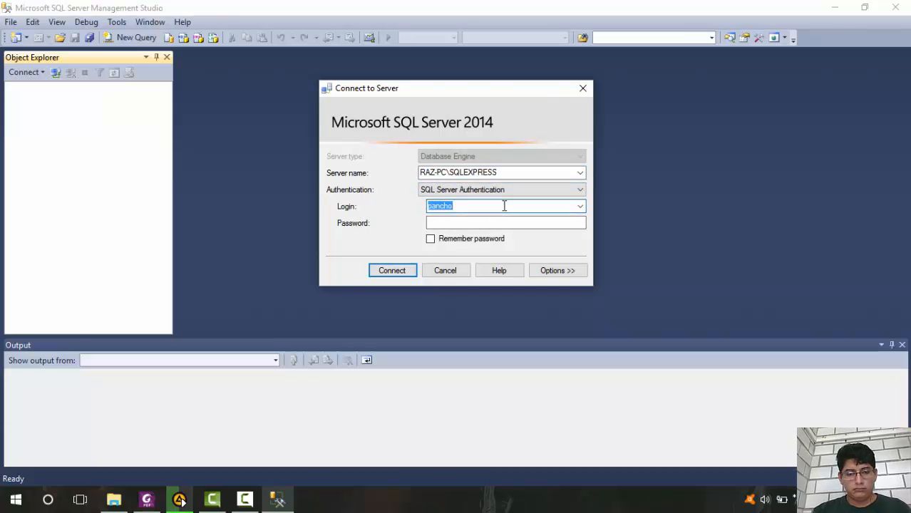
type("sa")
left_click(500, 222)
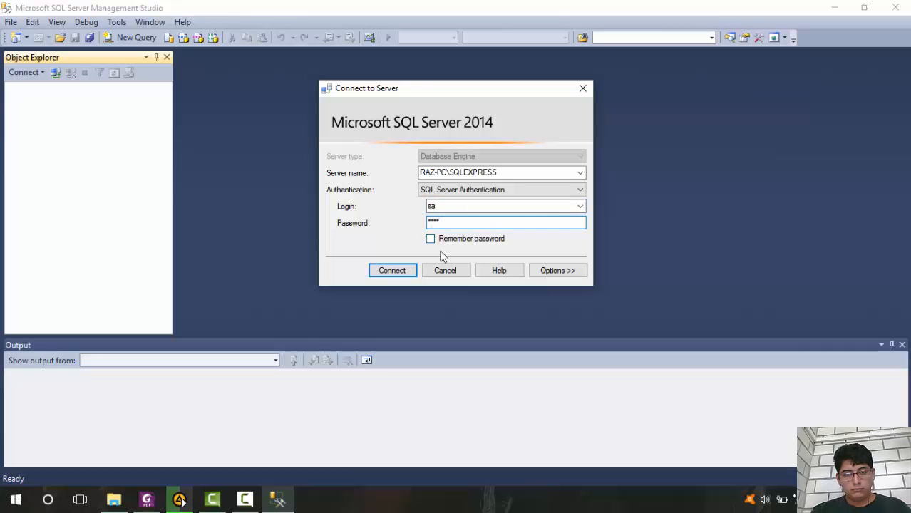
left_click(406, 270)
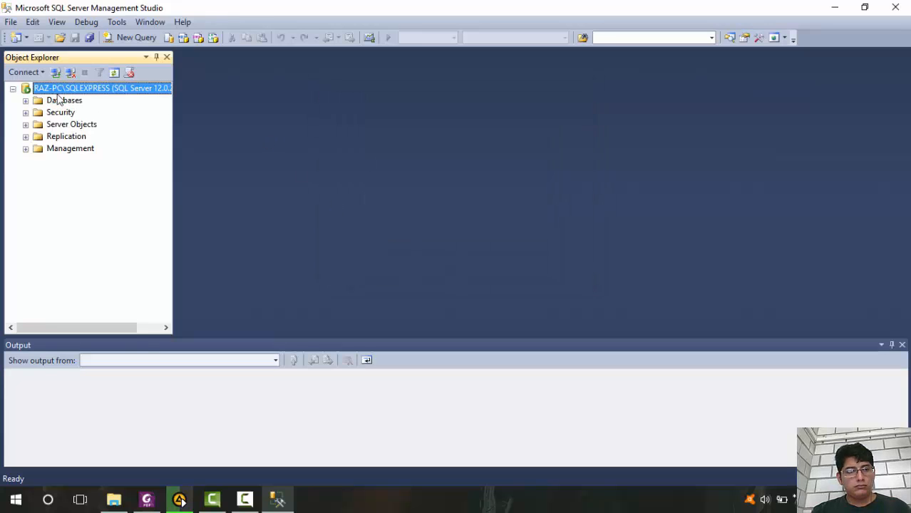
Expand the server's databases and browse to the tables of AdventureWorks2014
left_click(27, 101)
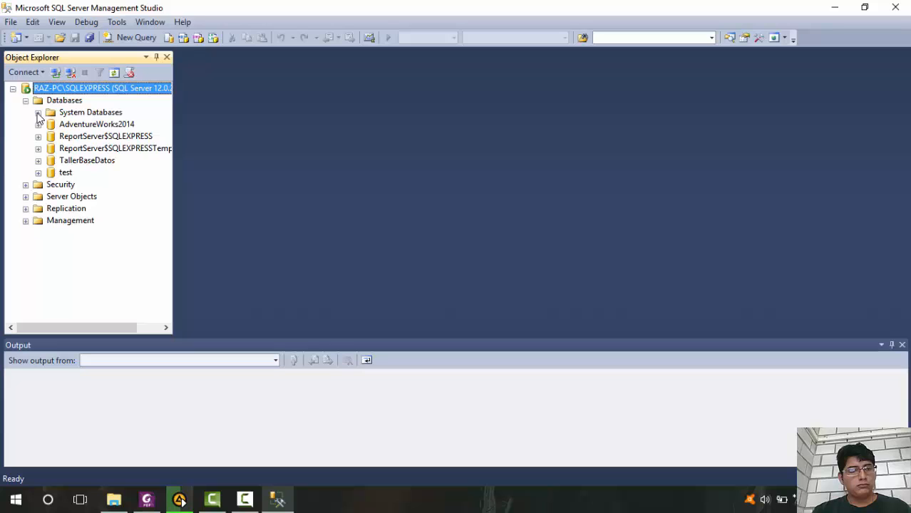
left_click(39, 126)
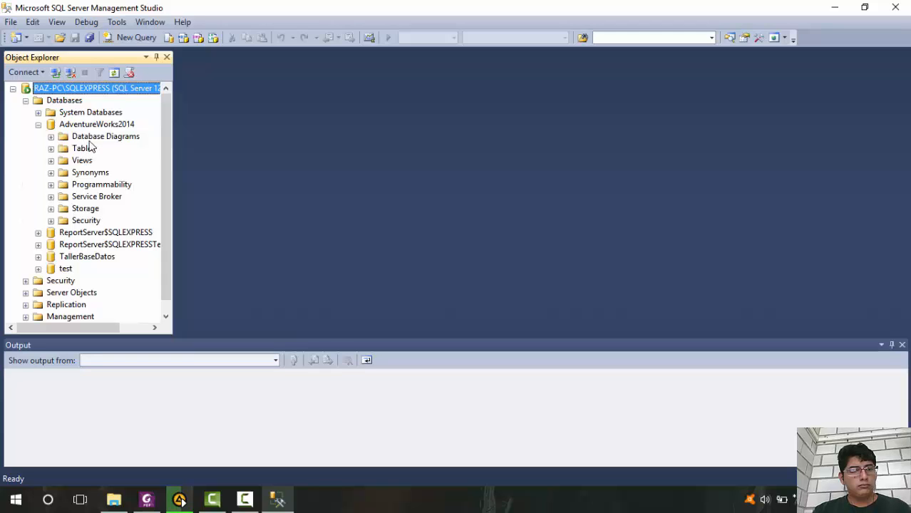
left_click(51, 149)
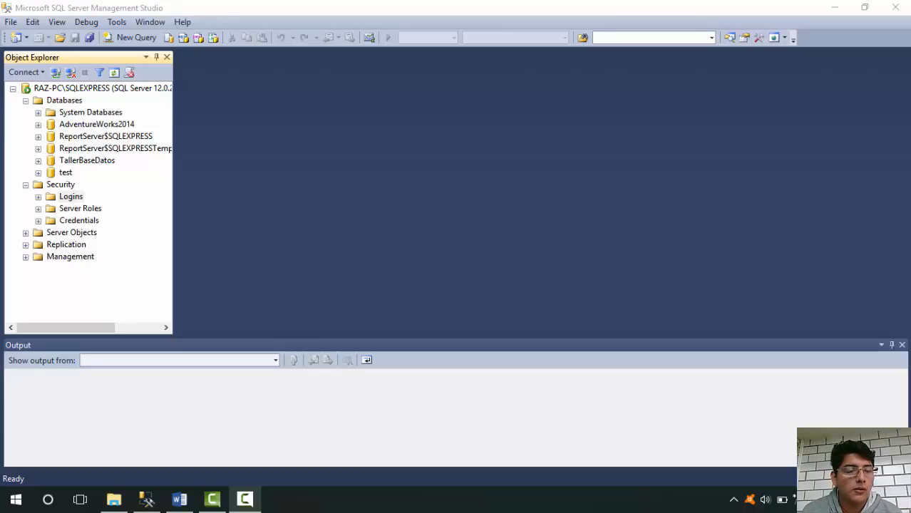
Start a new server login named princess that uses SQL Server authentication
left_click(51, 185)
right_click(53, 202)
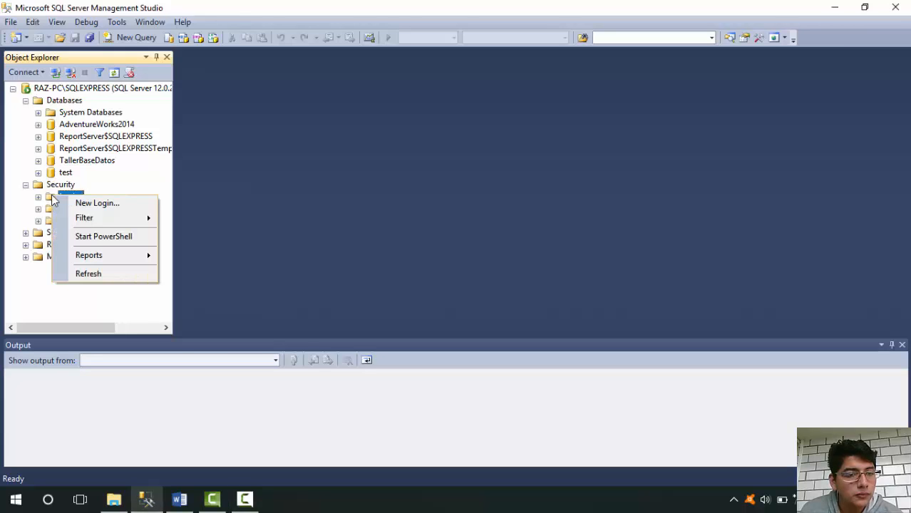
left_click(76, 203)
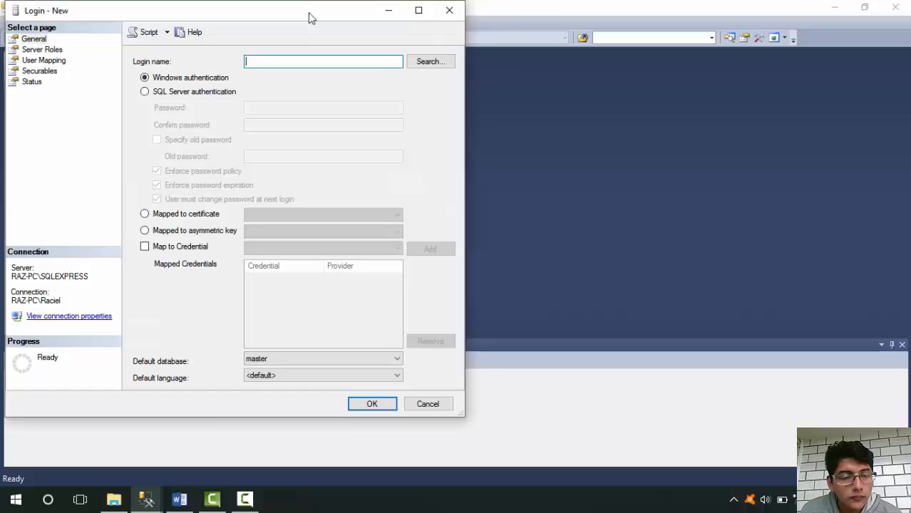
left_click_drag(308, 12, 389, 30)
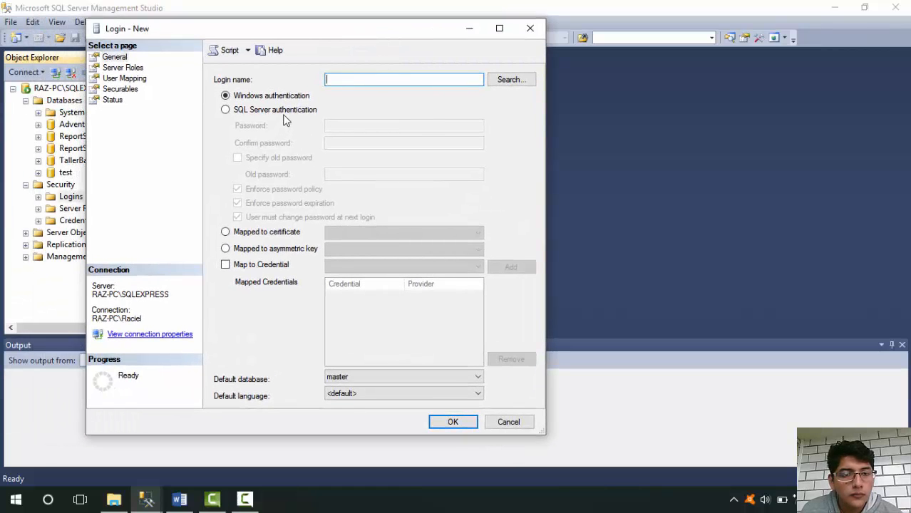
left_click(271, 109)
left_click(365, 79)
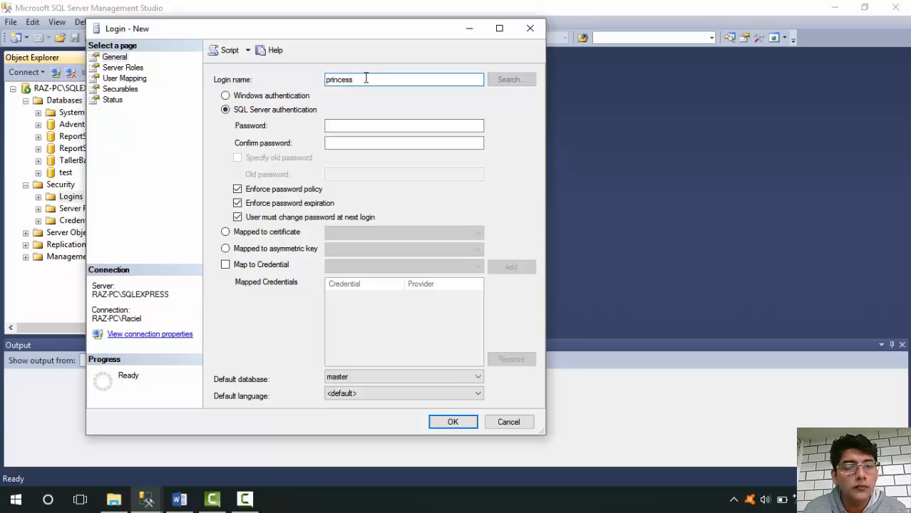
Enter and confirm the new login's password and turn off Enforce password expiration
left_click(337, 125)
type("••")
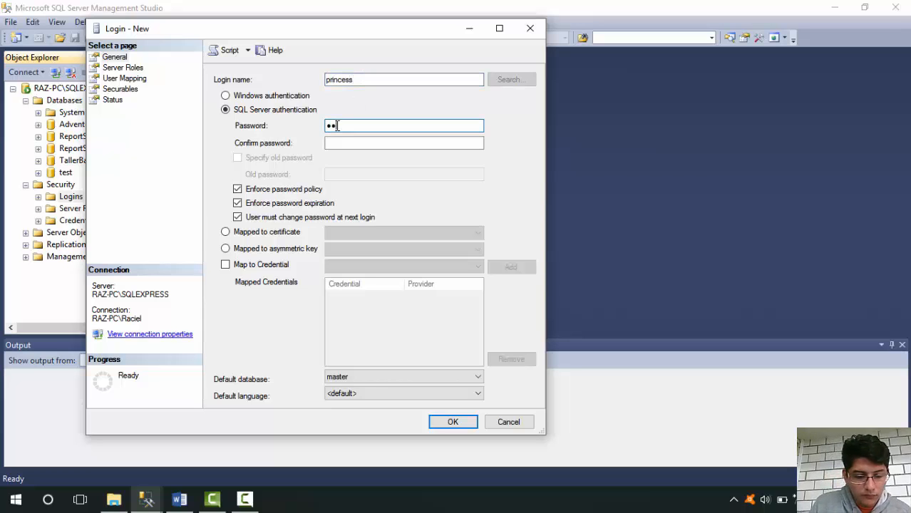
type("•••")
key("Tab")
type("•••")
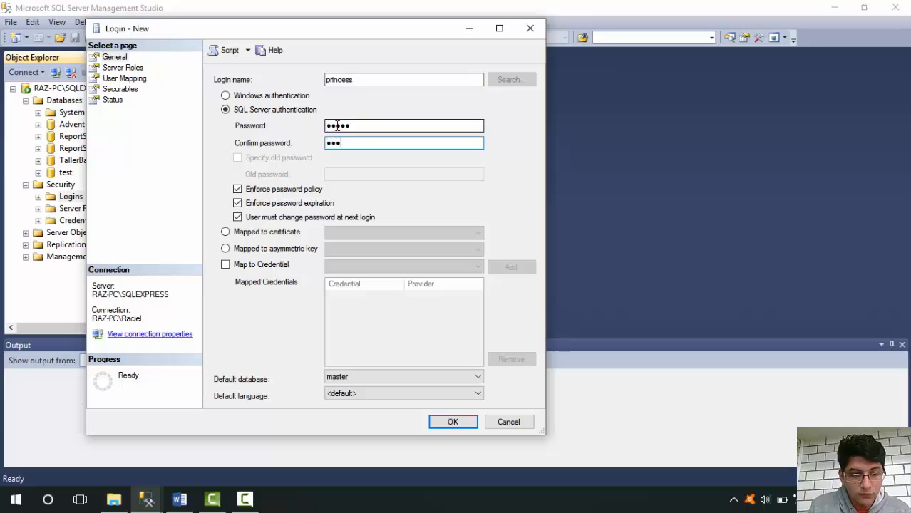
type("••")
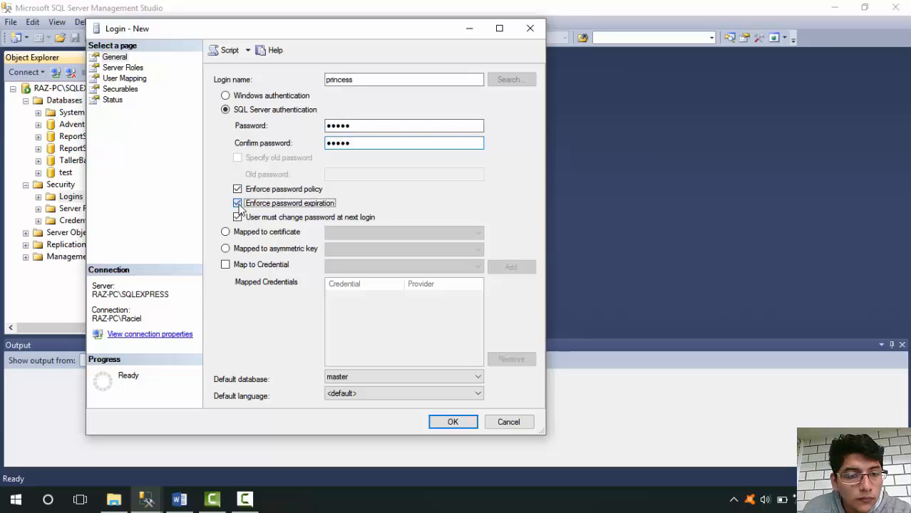
left_click(238, 204)
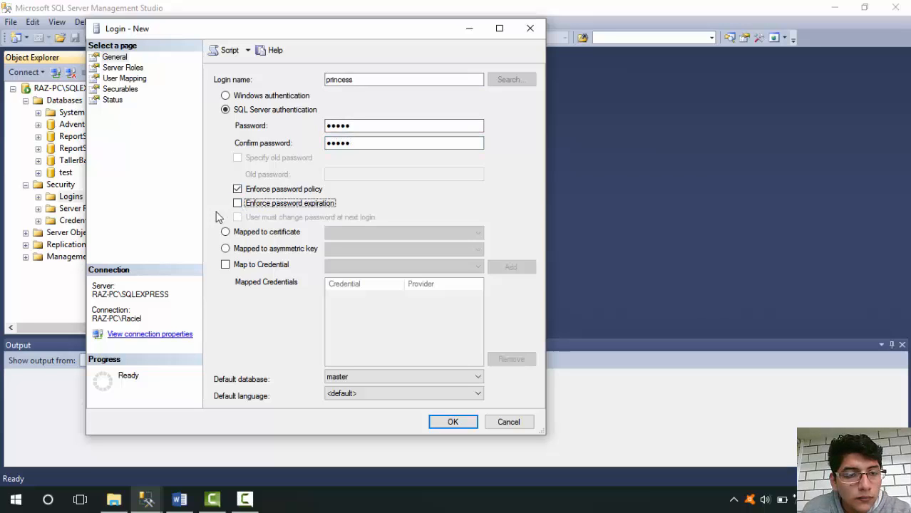
Map the new login to the TallerBaseDatos database with the db_datawriter role and create the login
left_click(125, 109)
left_click(116, 100)
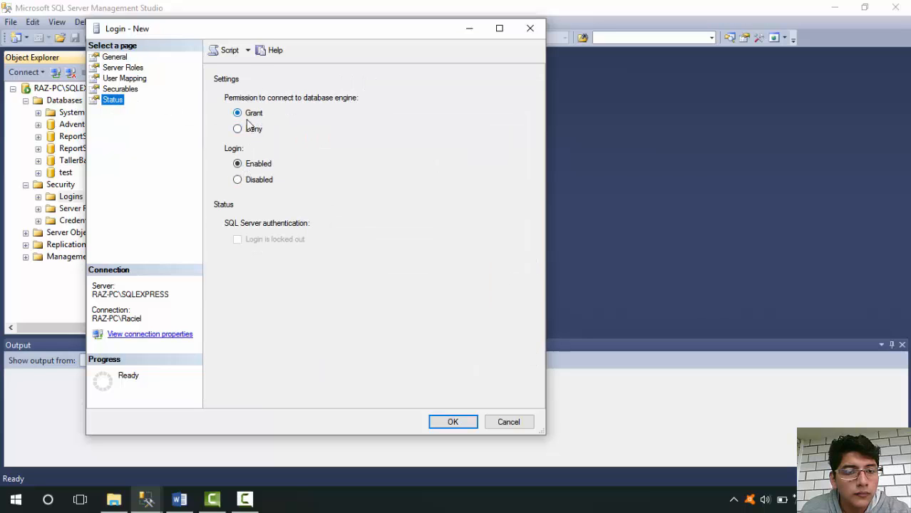
left_click(132, 80)
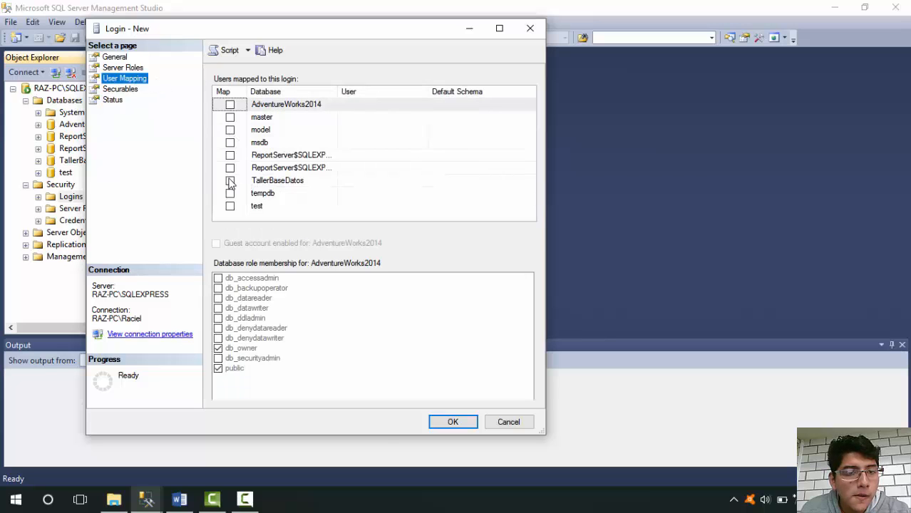
left_click(230, 182)
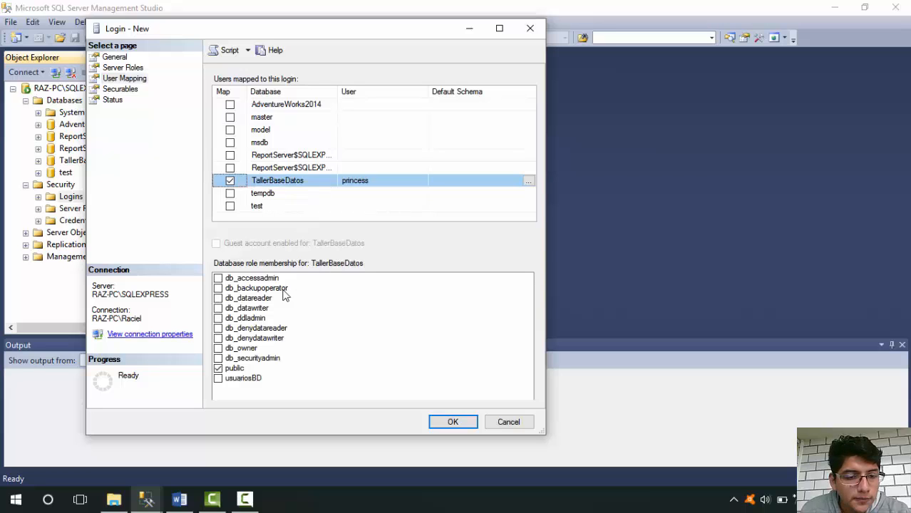
left_click(219, 309)
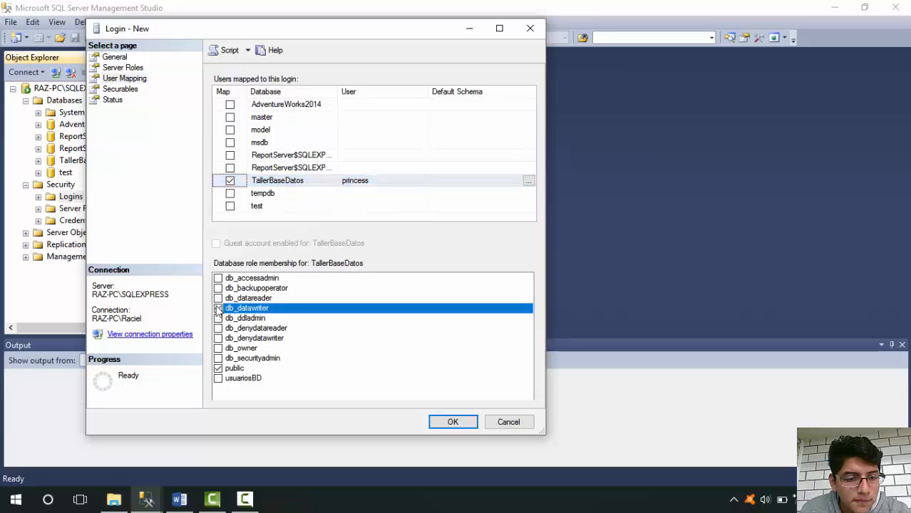
left_click(451, 423)
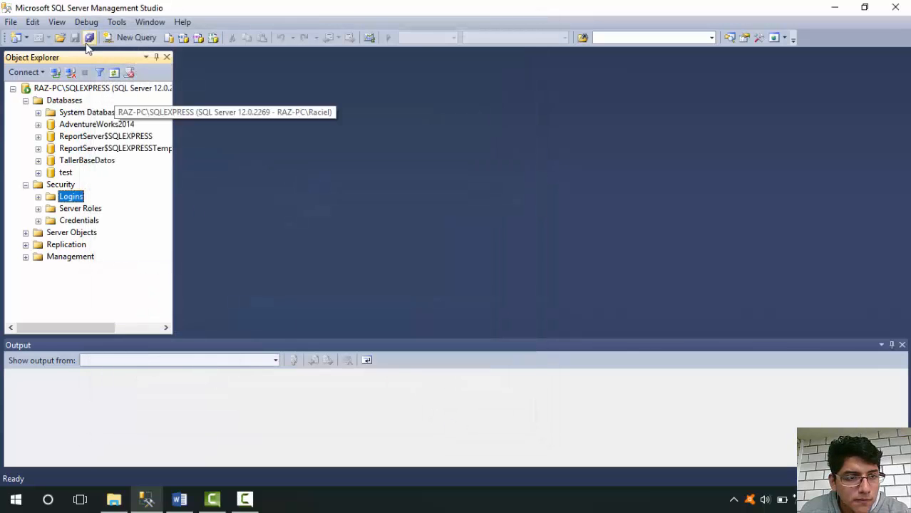
Disconnect from the server and reconnect to SQLEXPRESS using SQL Server Authentication with the princess login and its password
left_click(111, 76)
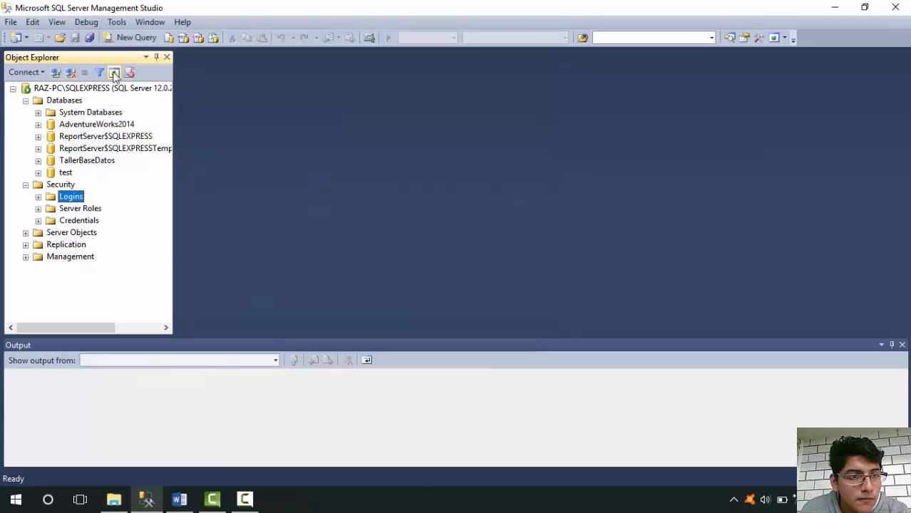
left_click(74, 72)
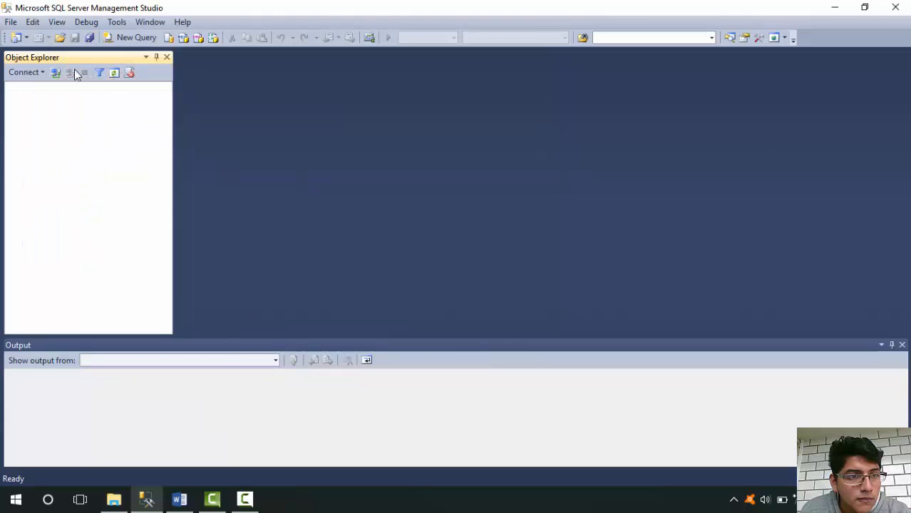
left_click(57, 73)
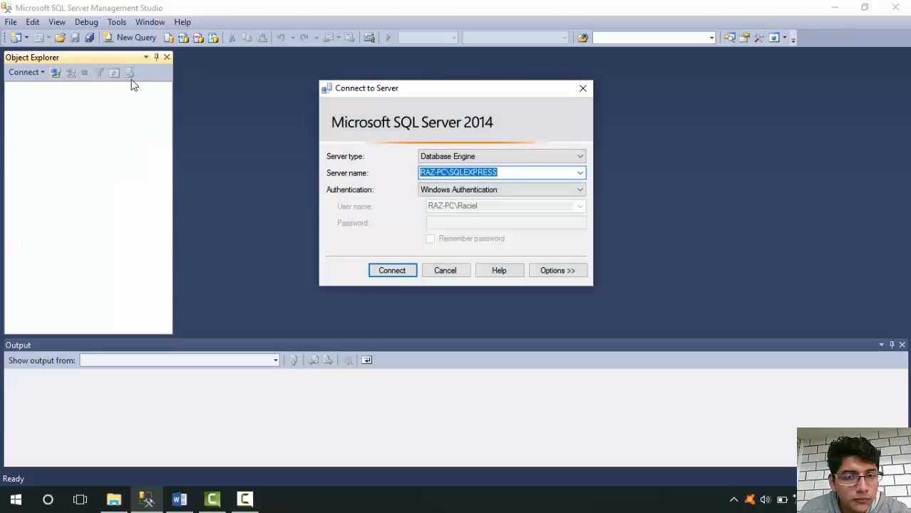
left_click(509, 190)
left_click(509, 200)
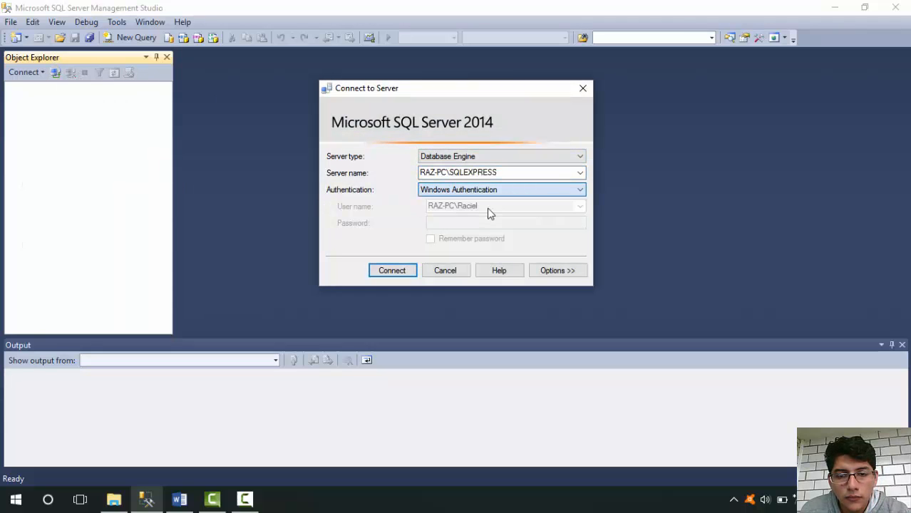
key("Down")
double_click(472, 208)
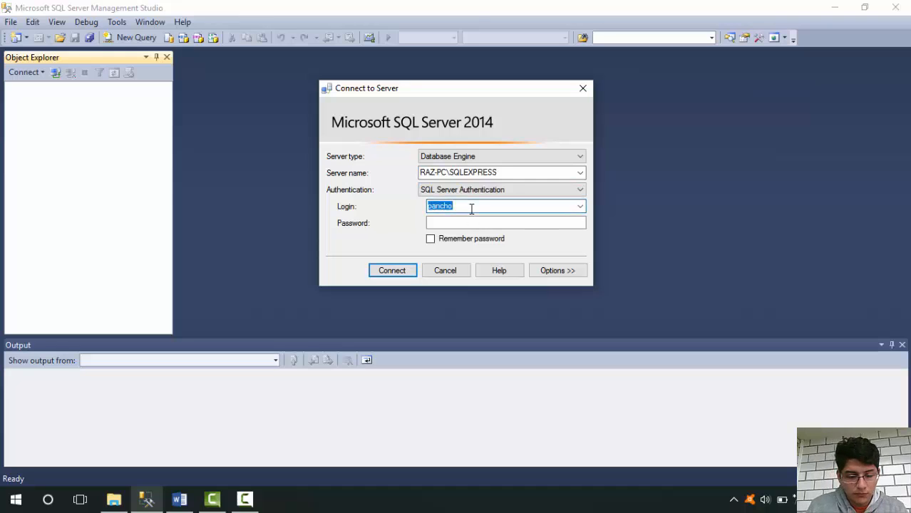
type("princess")
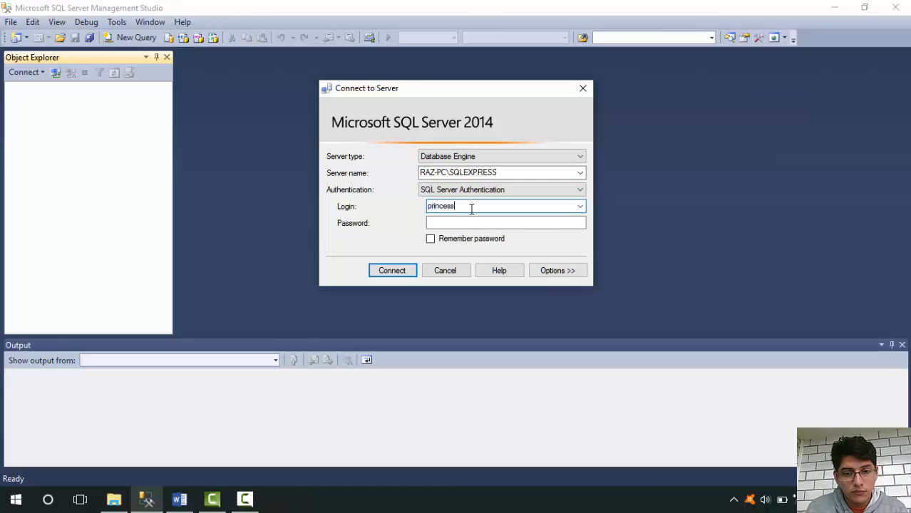
key("Tab")
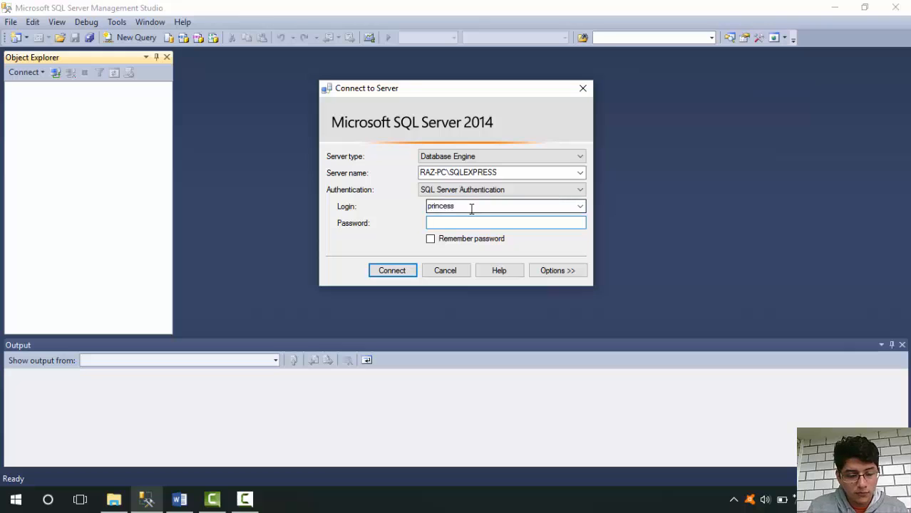
key("Return")
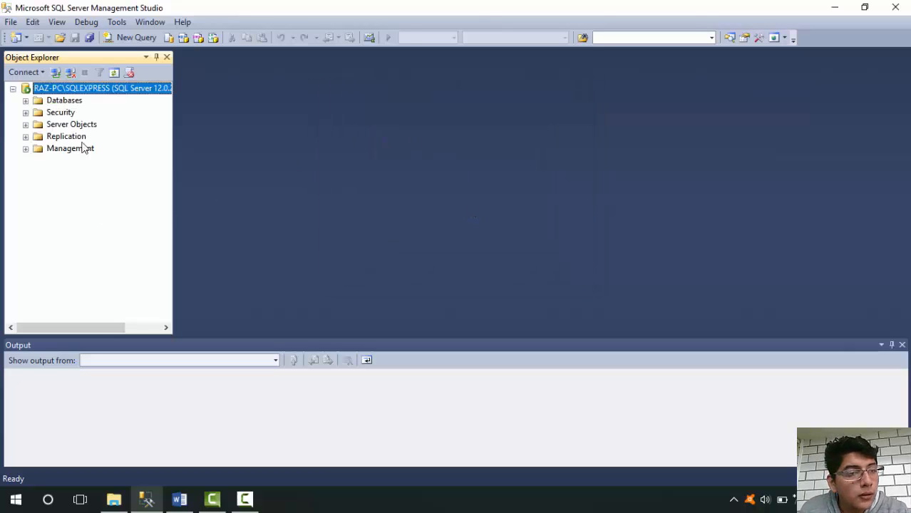
Browse the TallerBaseDatos database's Tables folder, including its System Tables and FileTables
left_click(26, 100)
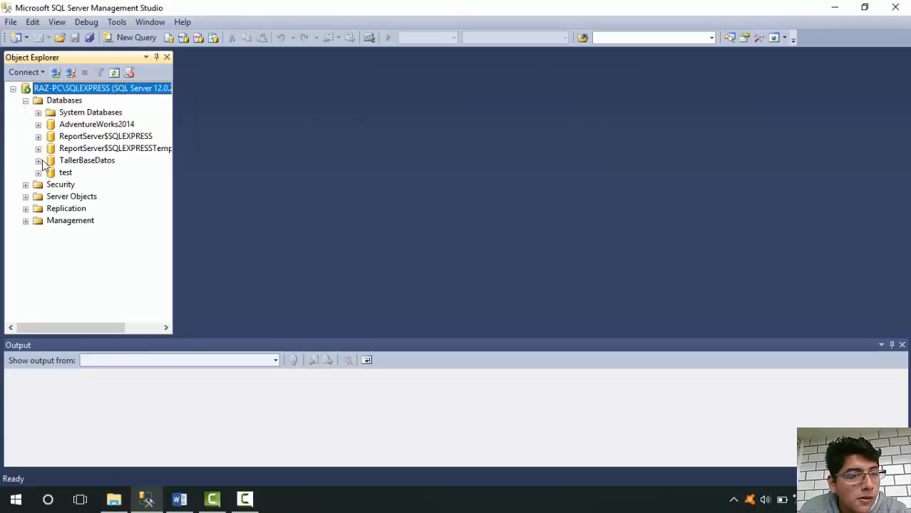
left_click(39, 161)
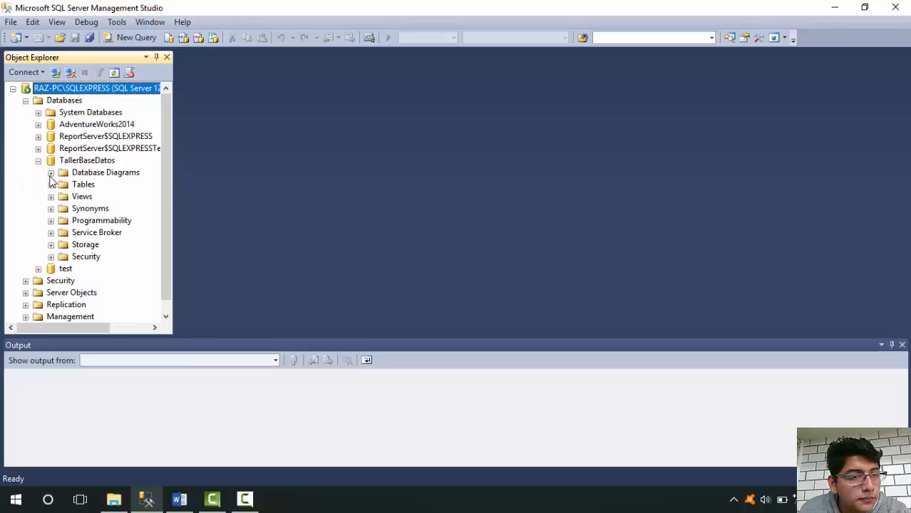
left_click(50, 185)
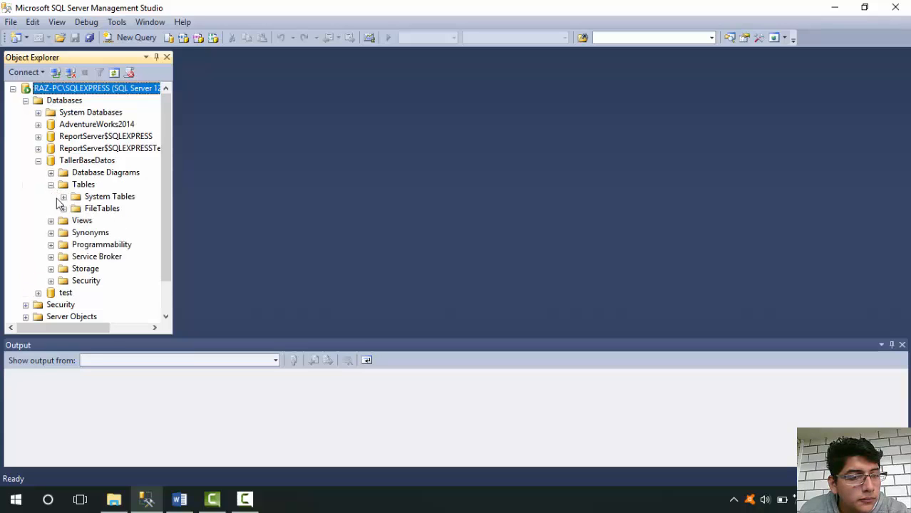
left_click(63, 197)
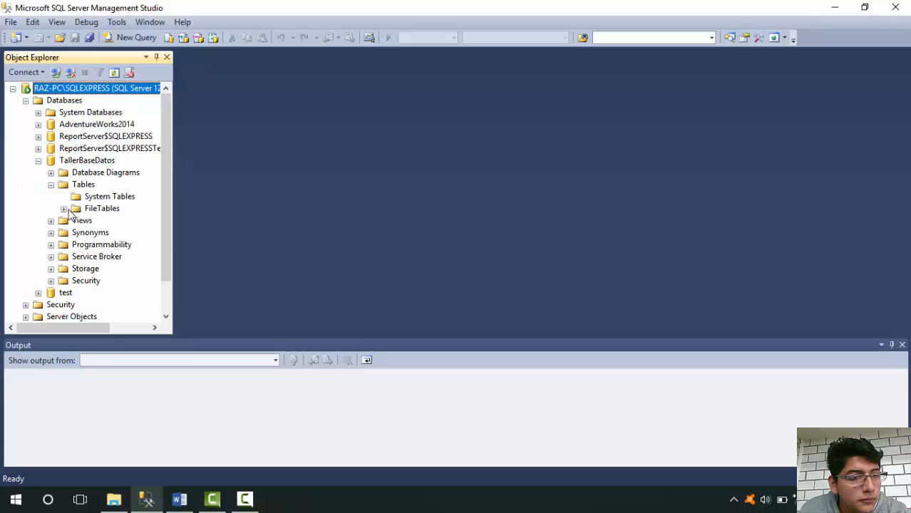
left_click(64, 209)
Try to start a new table in the TallerBaseDatos database
left_click(77, 163)
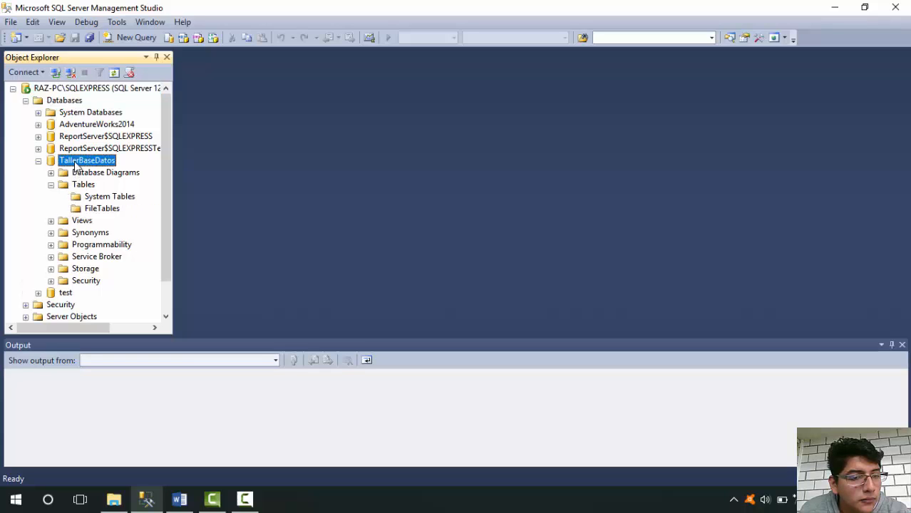
right_click(77, 164)
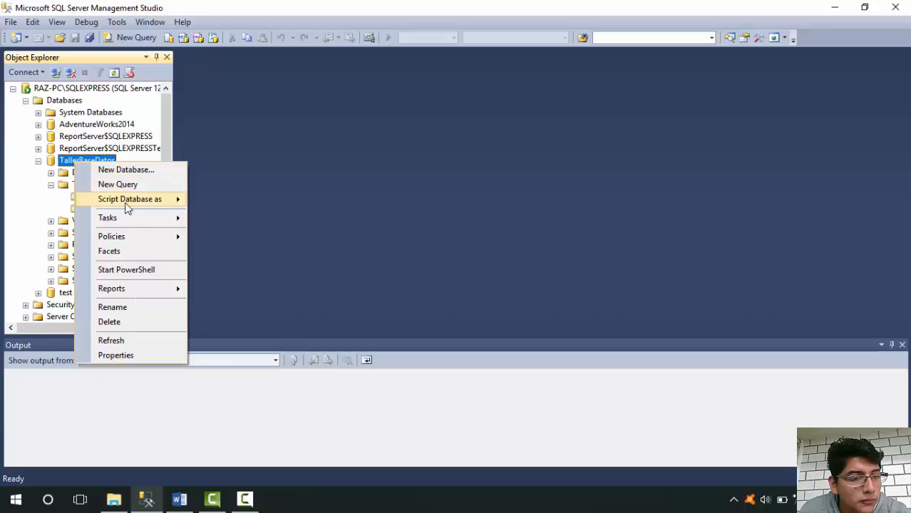
mouse_move(155, 238)
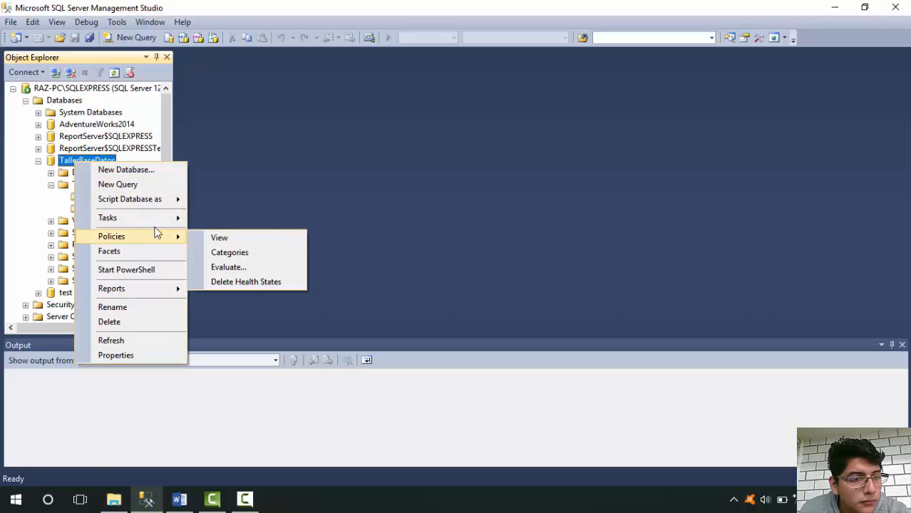
left_click(38, 203)
right_click(71, 185)
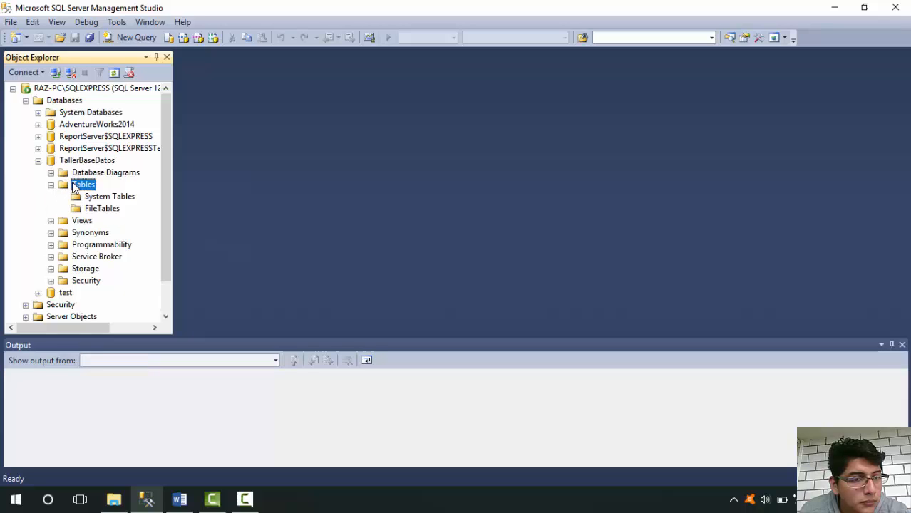
left_click(112, 192)
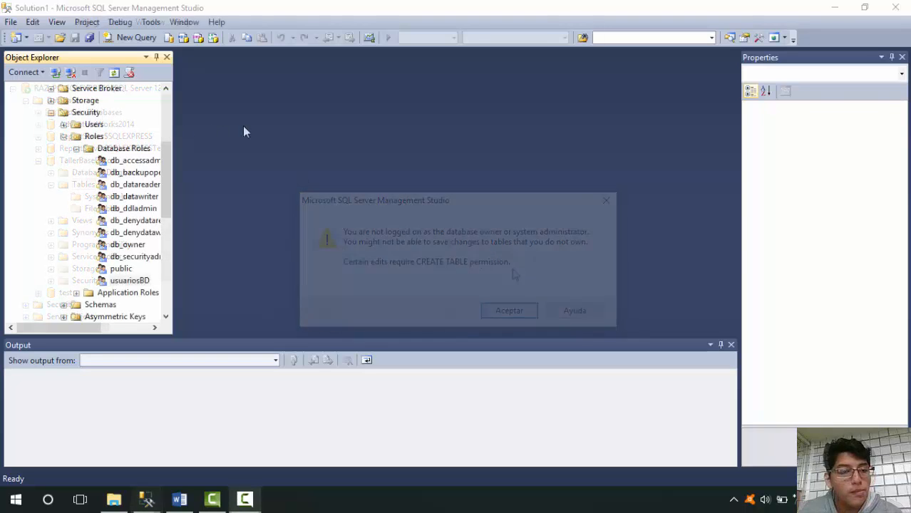
Disconnect the current session and reconnect to the SQLEXPRESS server using Windows Authentication
left_click(66, 74)
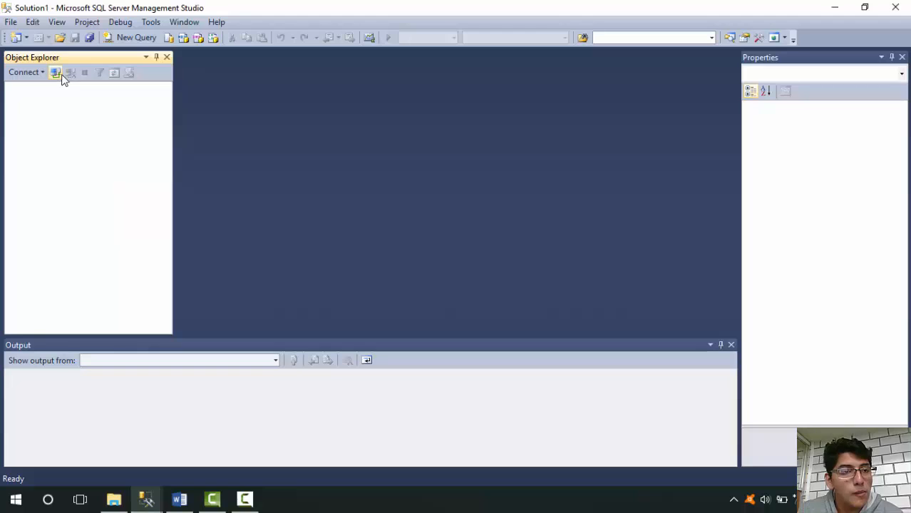
left_click(55, 73)
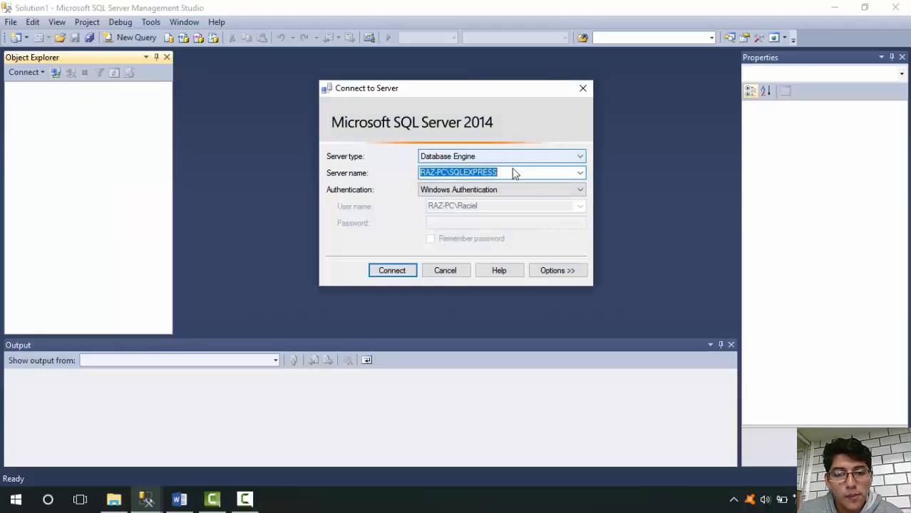
left_click(390, 271)
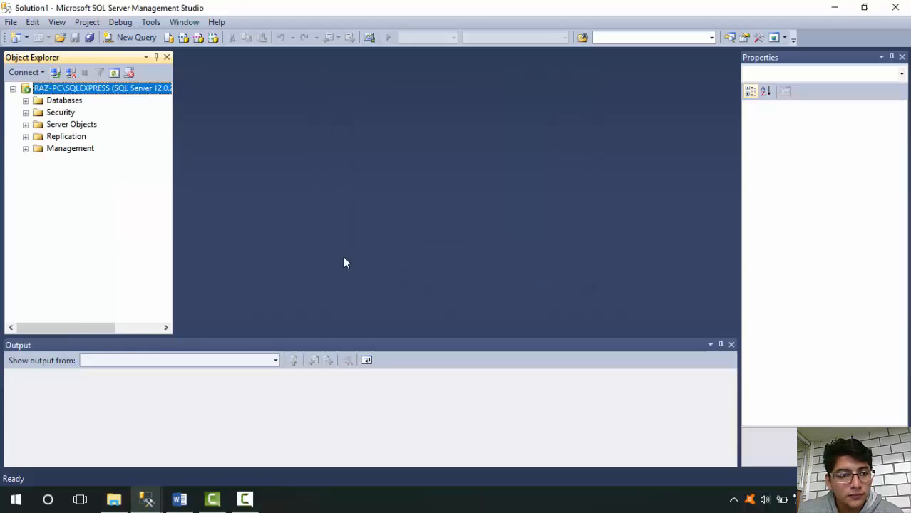
Start a new database role in the TallerBaseDatos database's security, naming it usuariosDB with dbo as owner
left_click(25, 101)
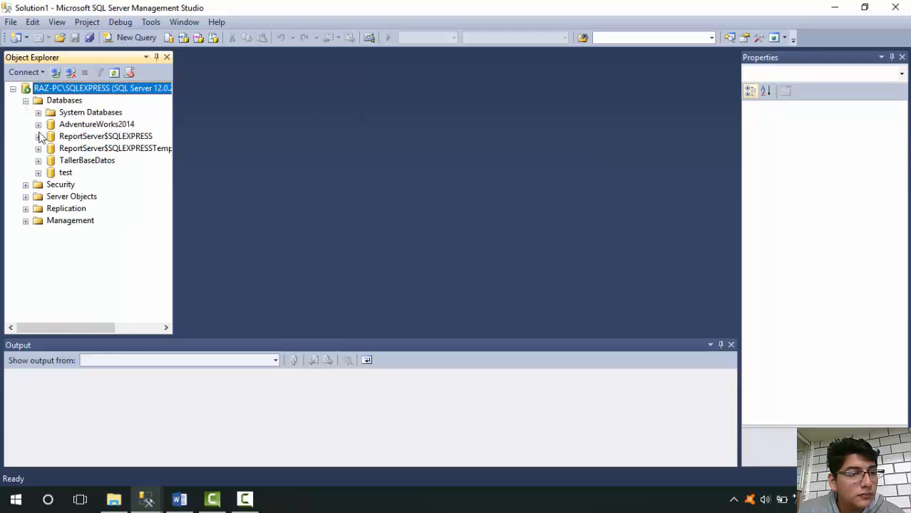
left_click(39, 160)
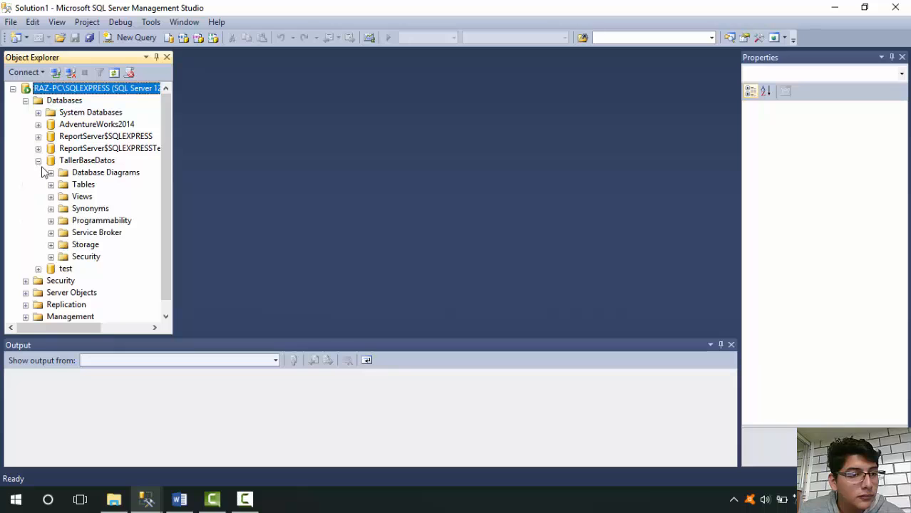
left_click(51, 257)
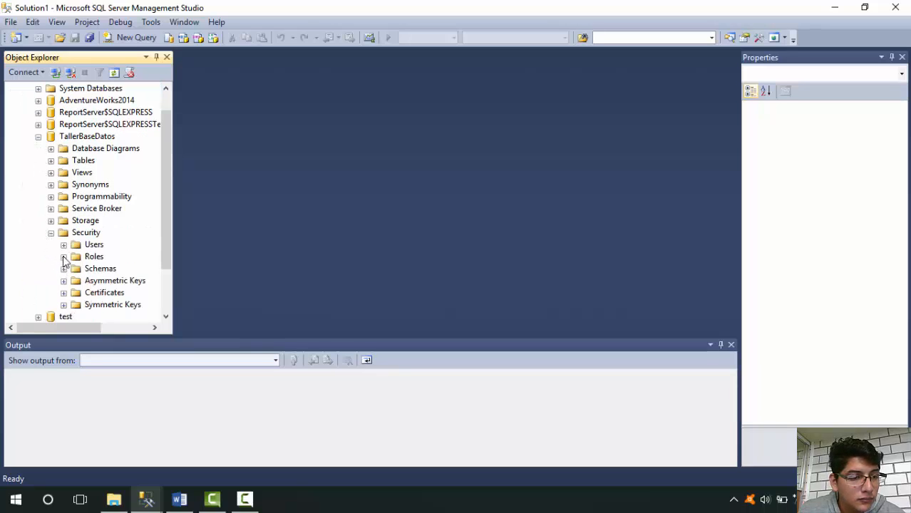
left_click(75, 258)
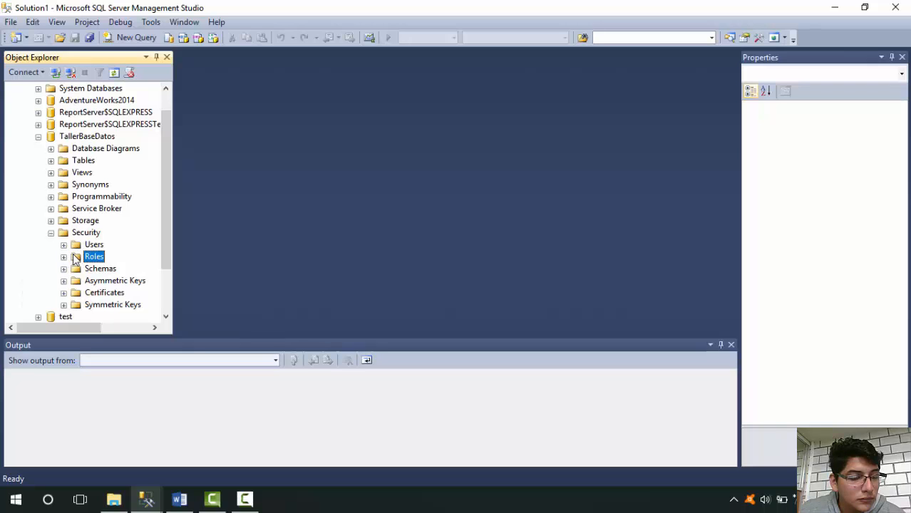
right_click(82, 259)
mouse_move(132, 268)
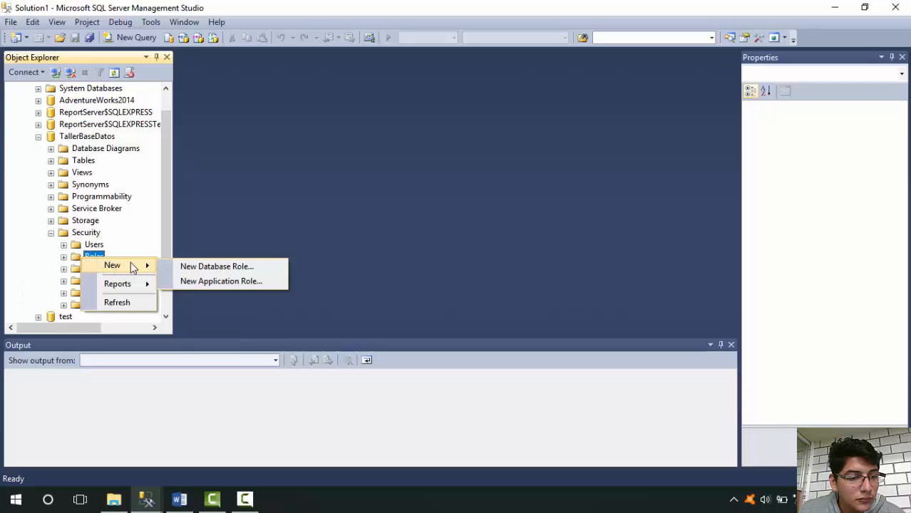
left_click(182, 267)
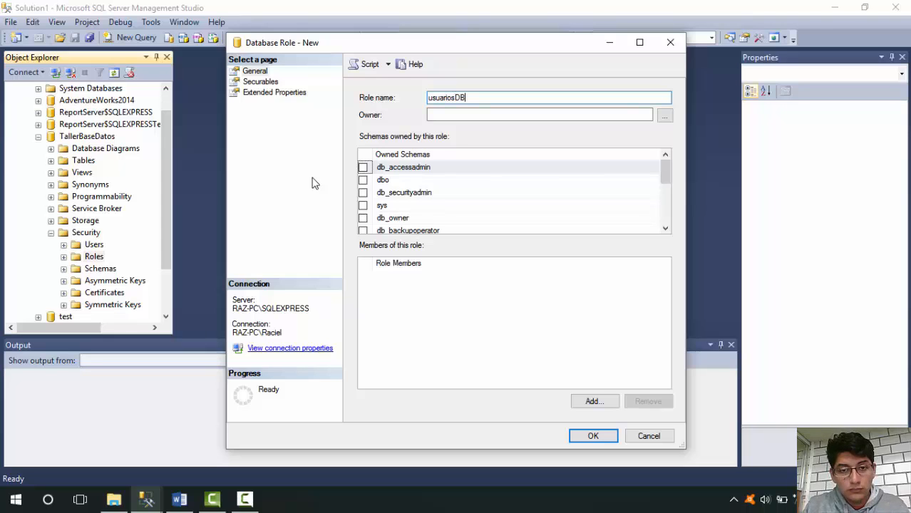
left_click(510, 112)
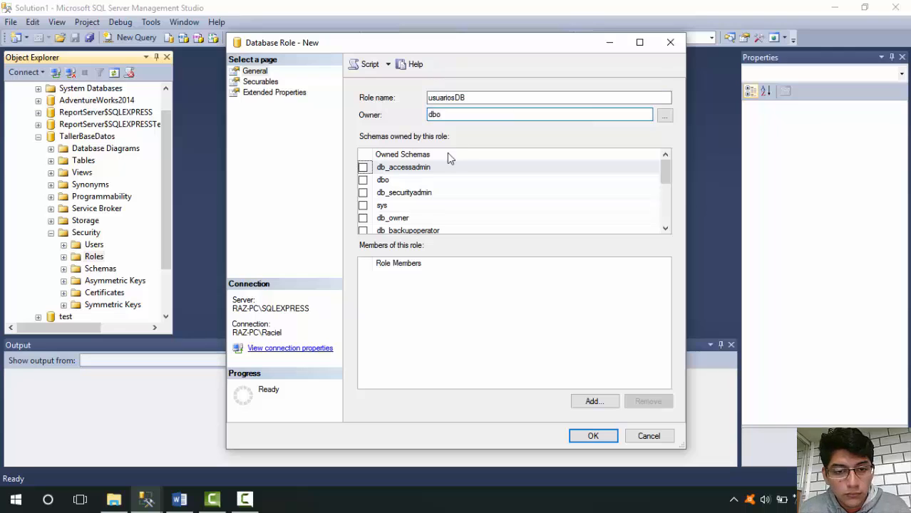
Assign the db_owner, db_datareader and db_datawriter schemas to the usuariosDB role and create it
left_click(363, 218)
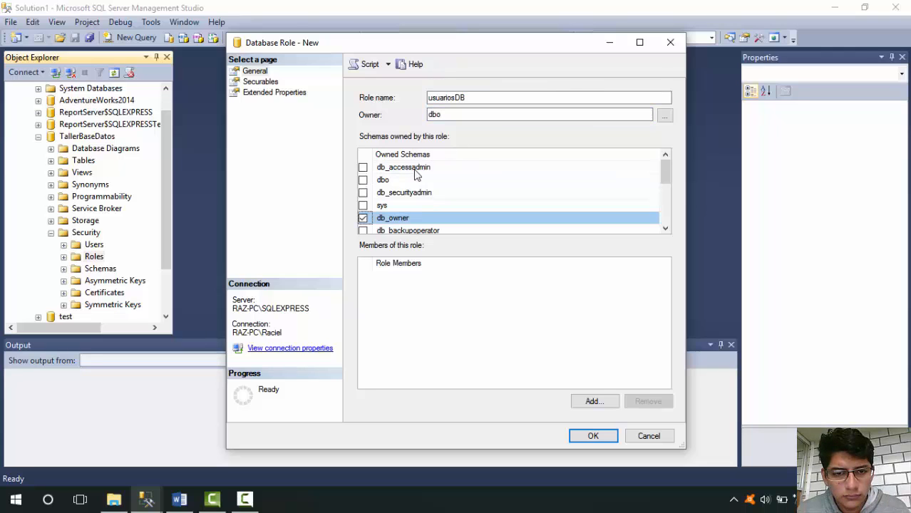
scroll(416, 173, "down", 2)
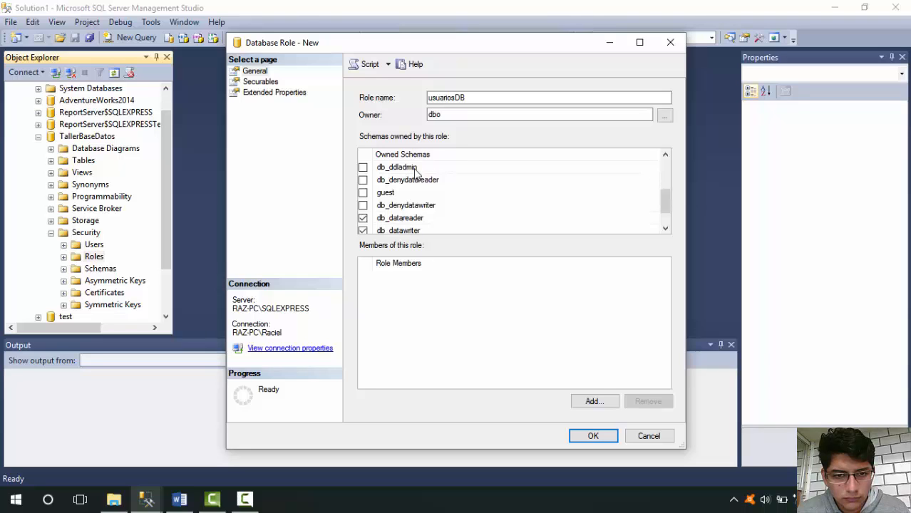
scroll(467, 174, "down", 1)
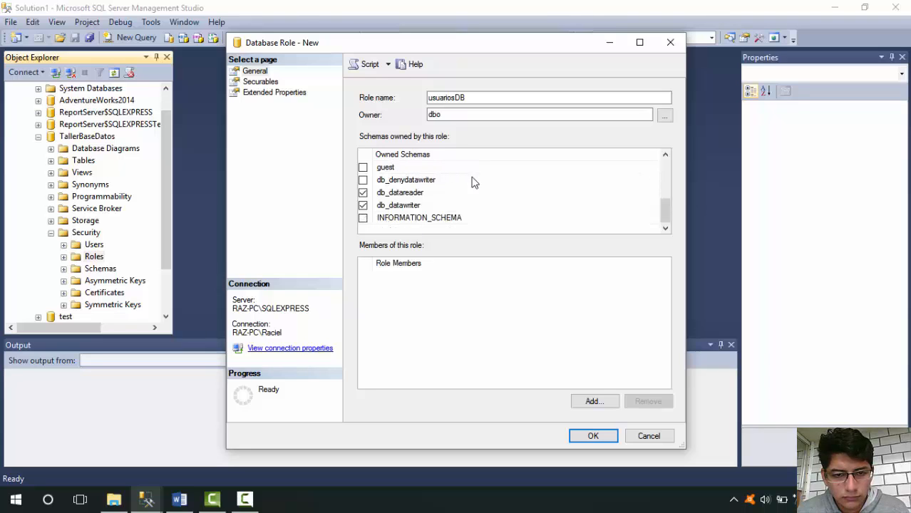
left_click(607, 437)
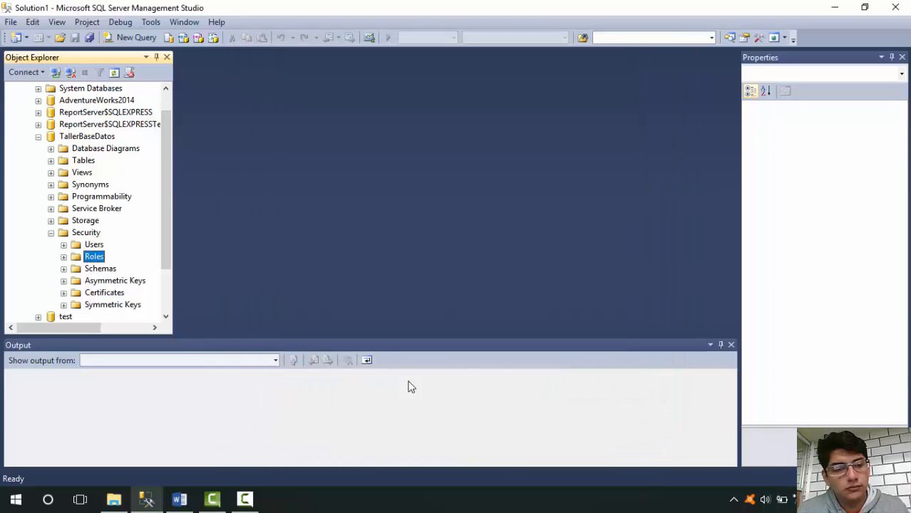
Open the properties of the princess login from the server-level security logins
scroll(134, 197, "down", 2)
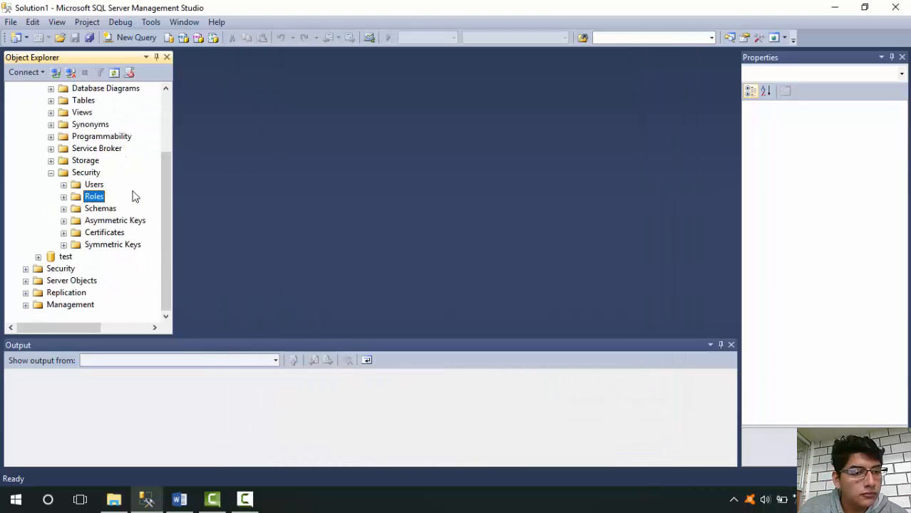
left_click(26, 269)
scroll(53, 264, "down", 1)
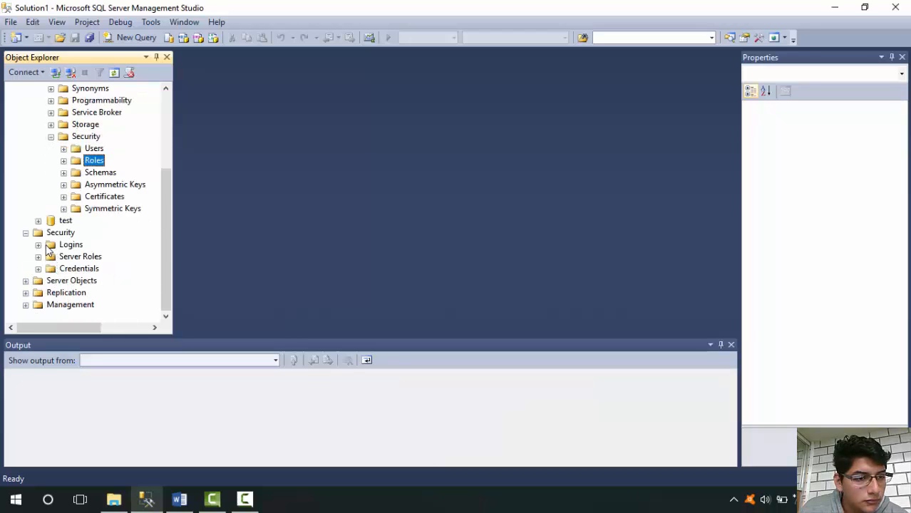
left_click(38, 245)
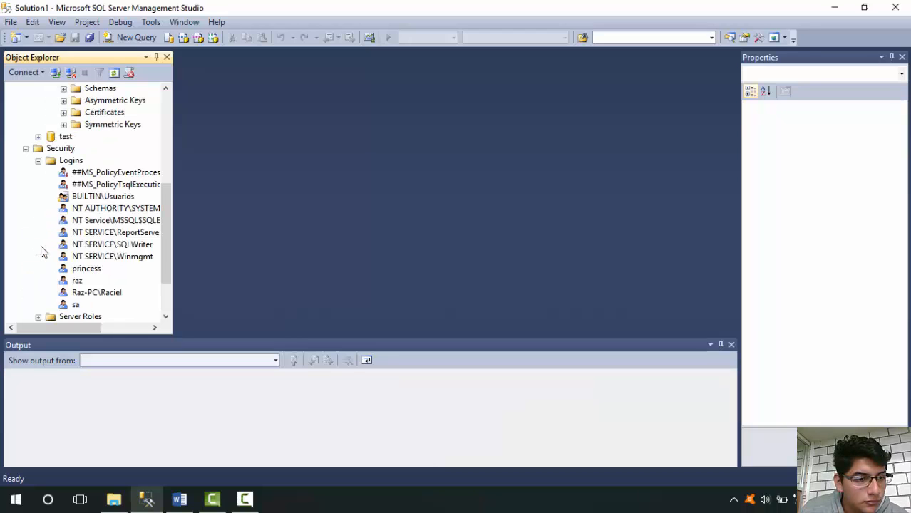
left_click(92, 272)
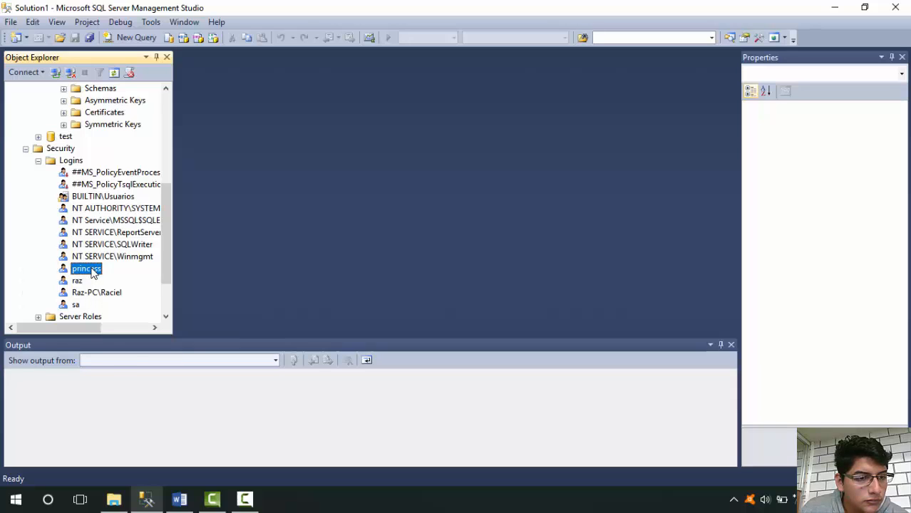
right_click(93, 273)
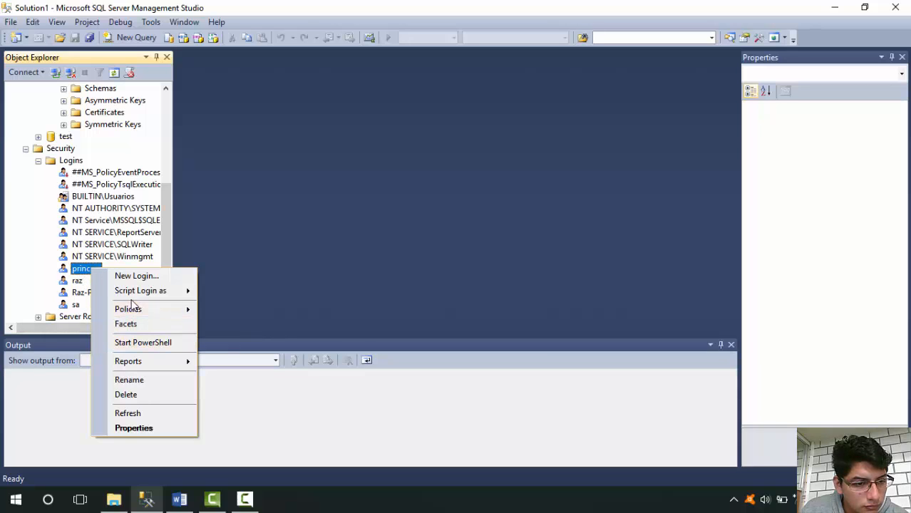
left_click(151, 428)
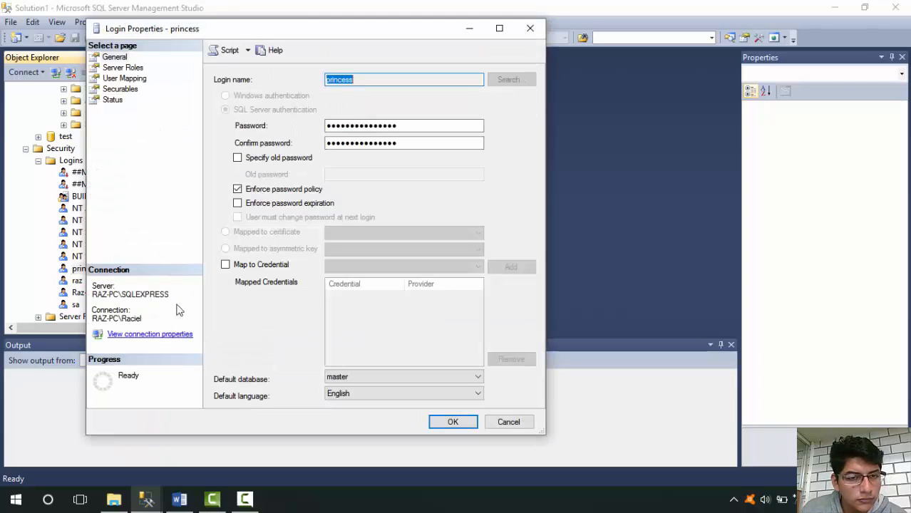
Add the princess login to the usuariosDB role in its TallerBaseDatos user mapping and apply the change
left_click(123, 68)
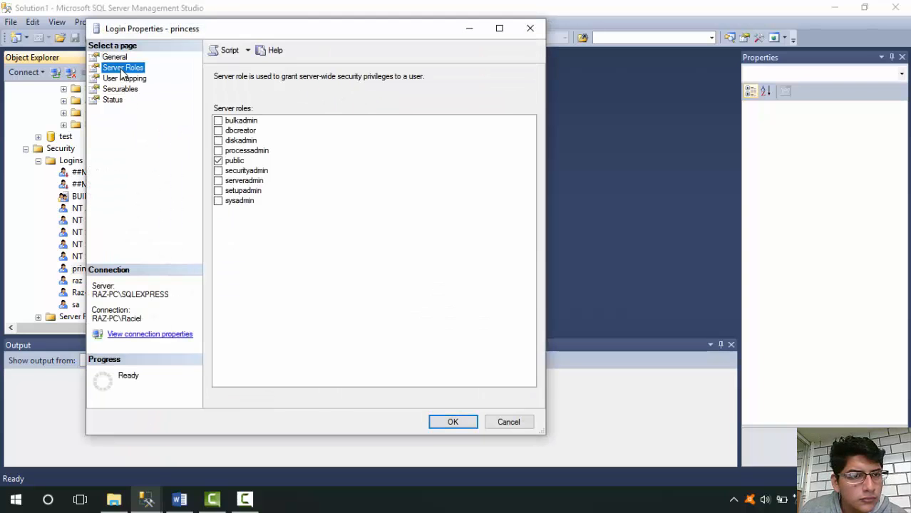
left_click(125, 79)
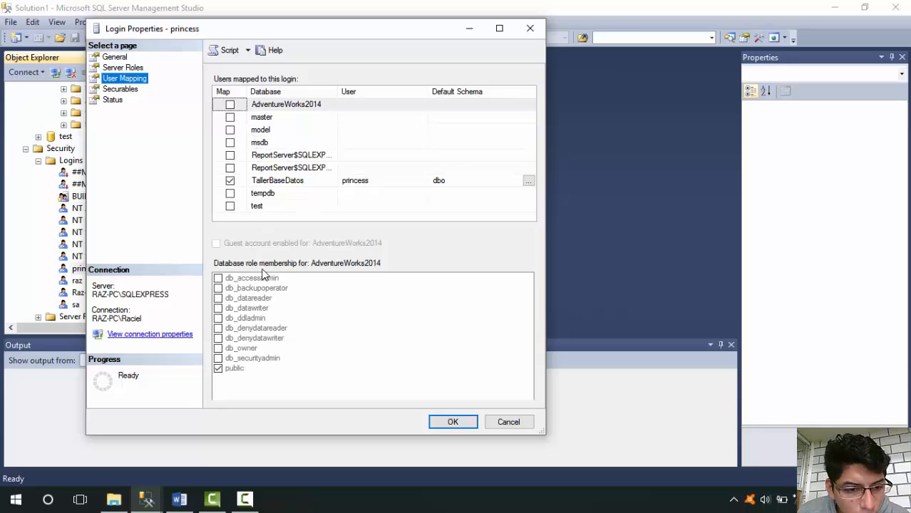
left_click(260, 189)
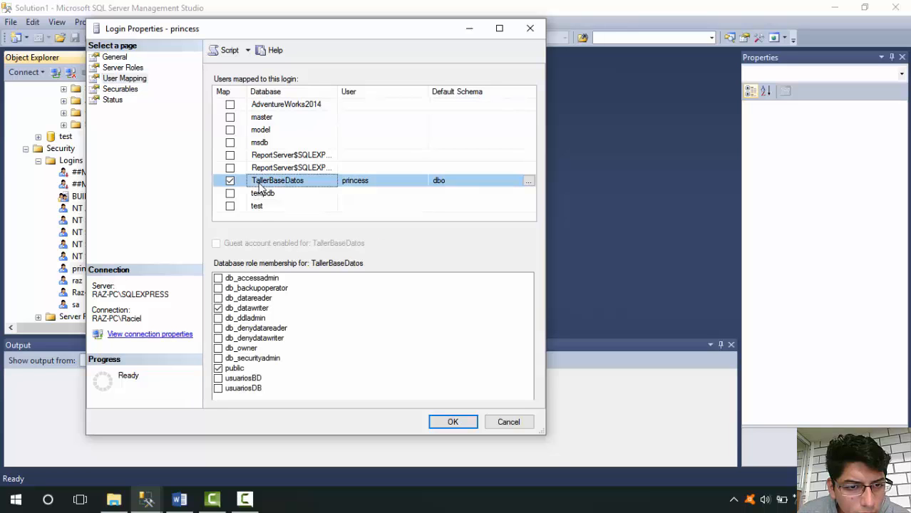
left_click(218, 389)
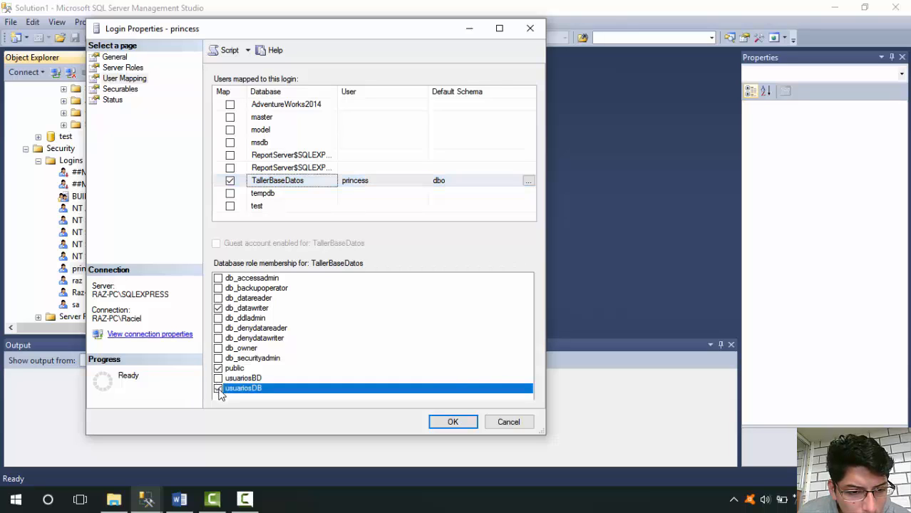
left_click(454, 422)
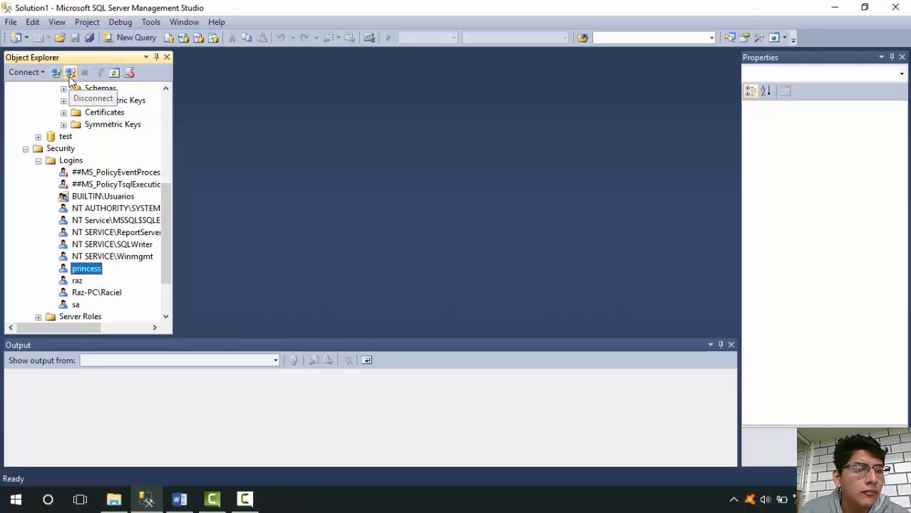
Disconnect and reconnect to the SQLEXPRESS server using SQL Server Authentication with the princess login and its password
left_click(70, 74)
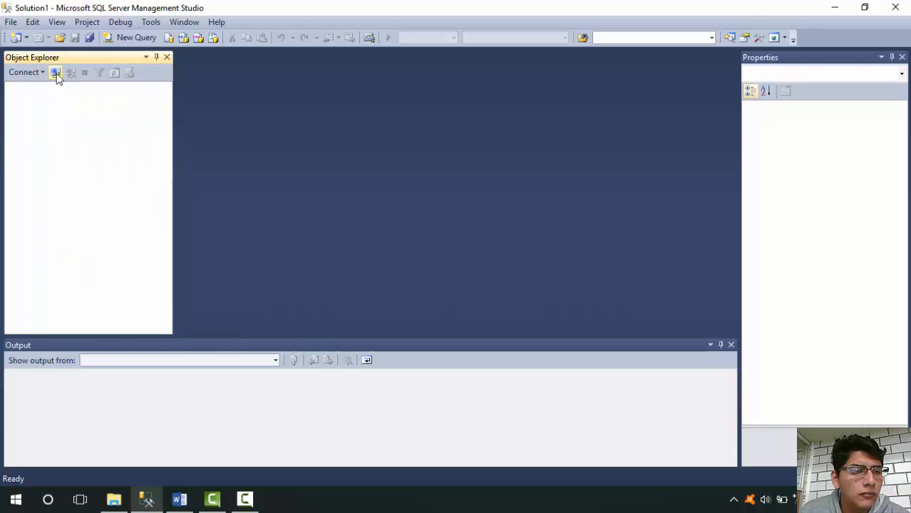
left_click(56, 74)
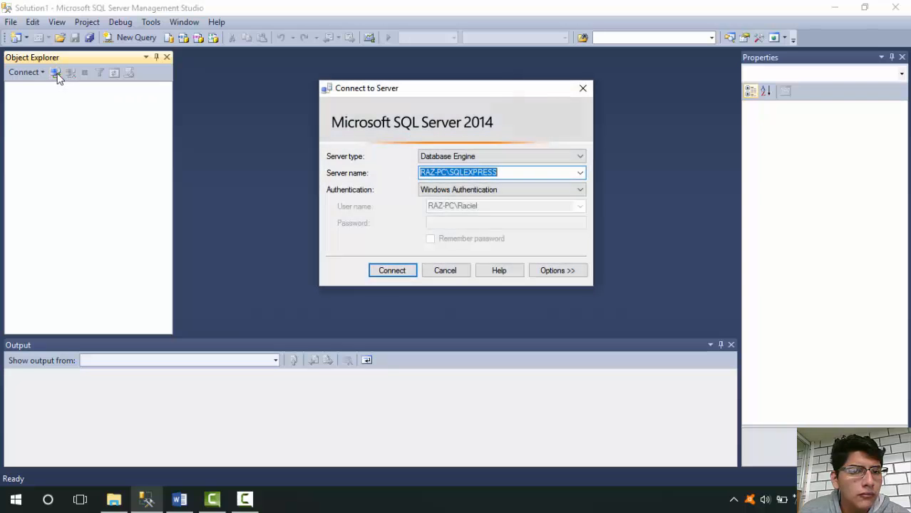
left_click(485, 190)
left_click(472, 206)
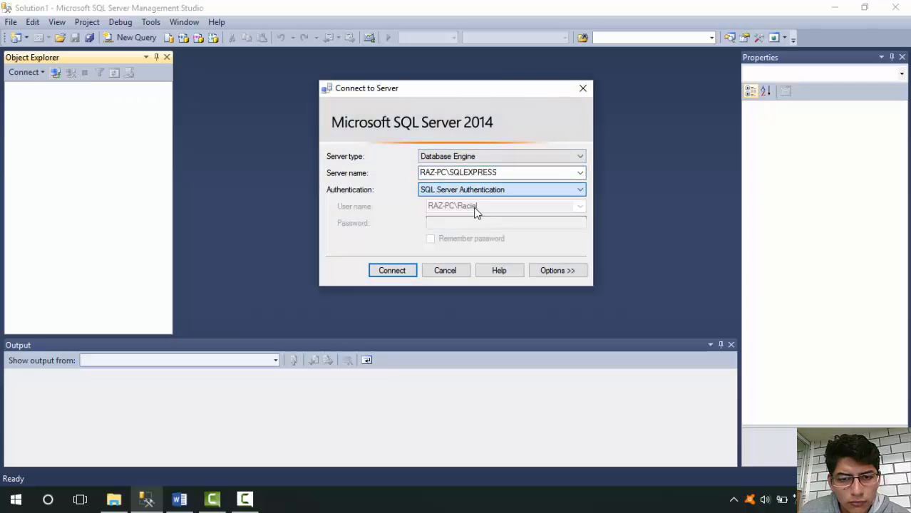
left_click(457, 222)
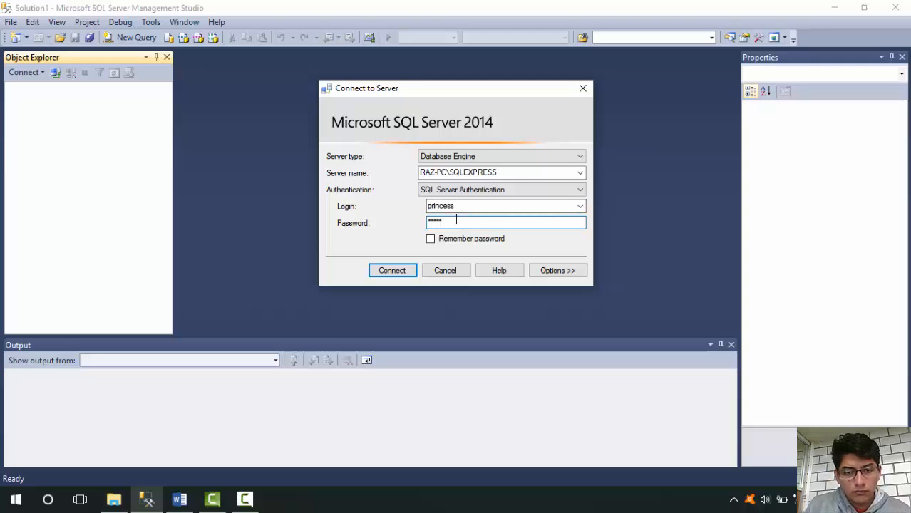
key("Return")
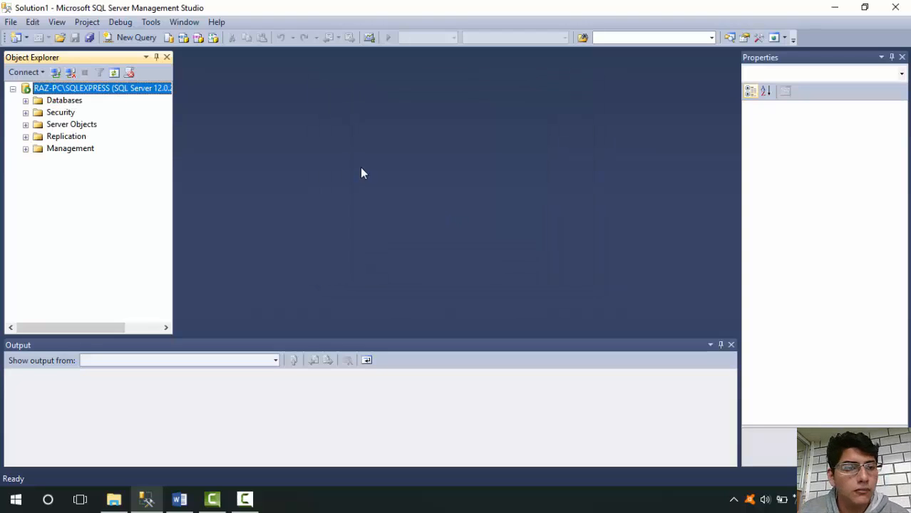
Start a new table in the TallerBaseDatos database's Tables folder
left_click(25, 101)
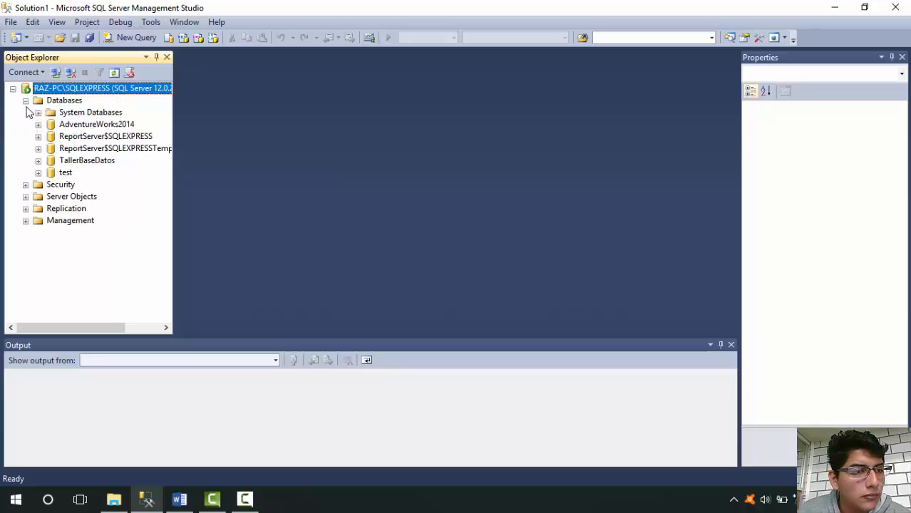
left_click(37, 161)
left_click(82, 186)
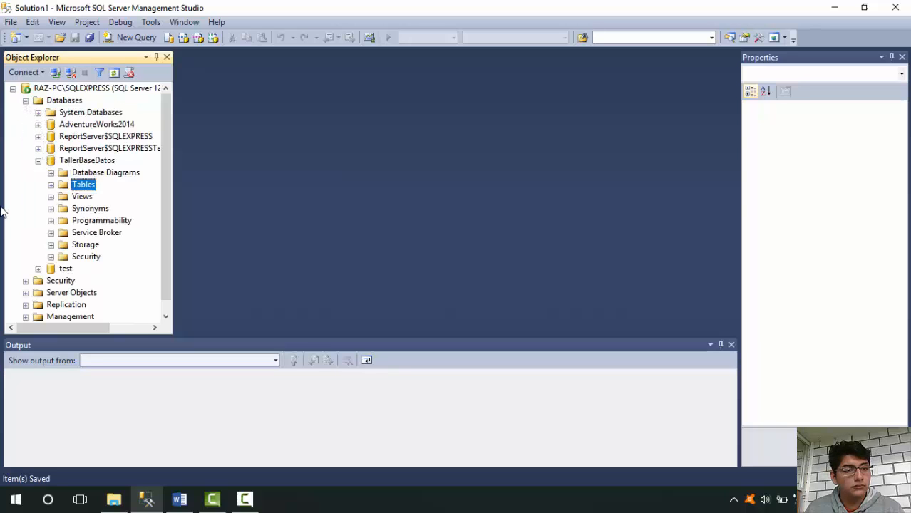
right_click(82, 187)
left_click(105, 196)
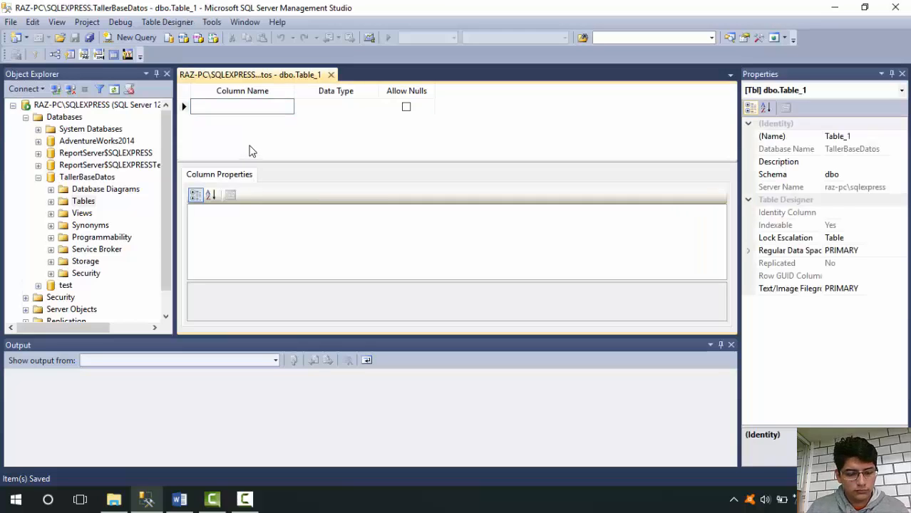
Add two columns named columna1 and columna2 to the new table, leaving their default data types
type("columna1")
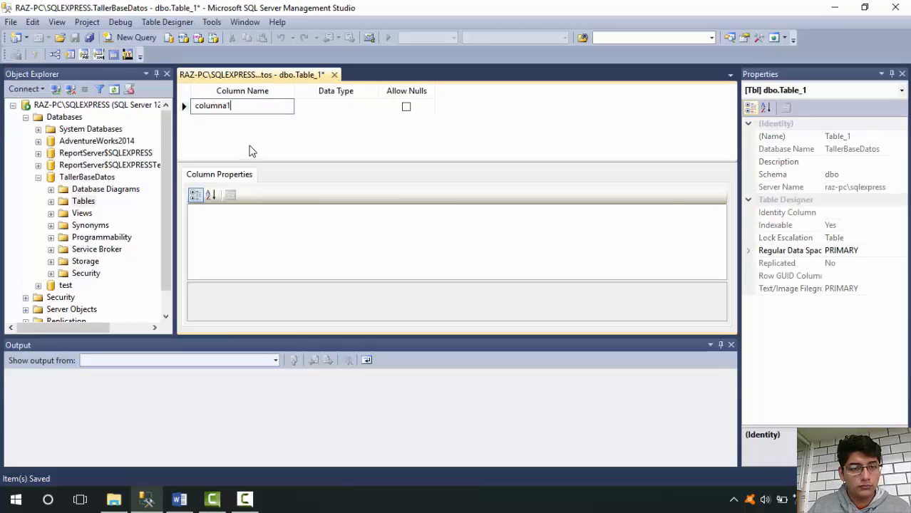
key("Tab")
left_click(254, 121)
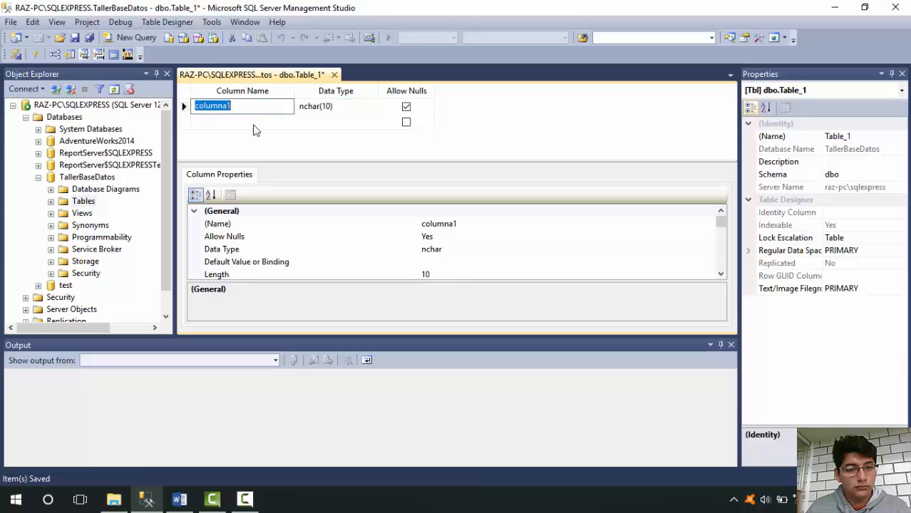
type("colum")
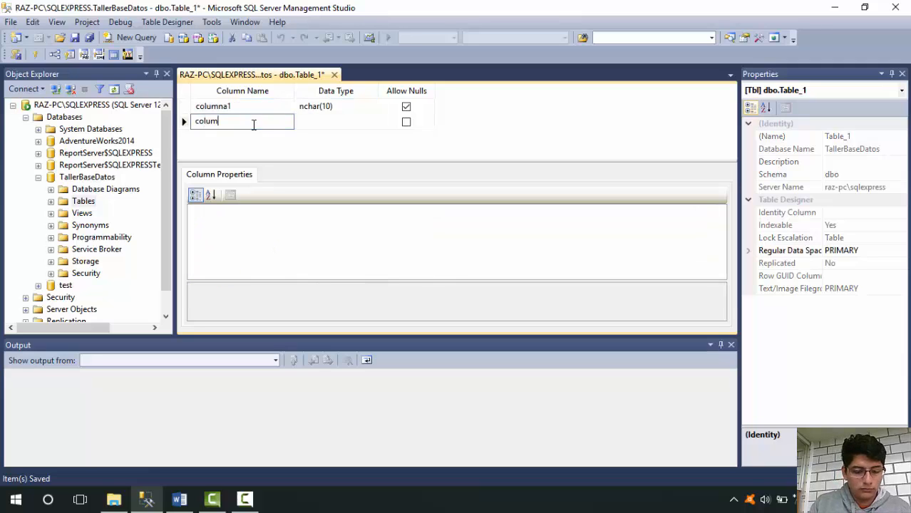
type("na2")
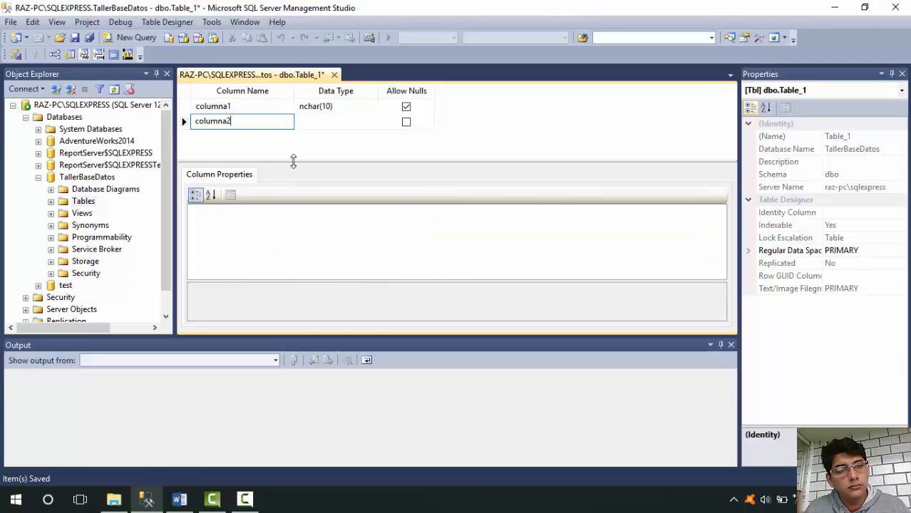
Save the new table under the name testTable
right_click(267, 80)
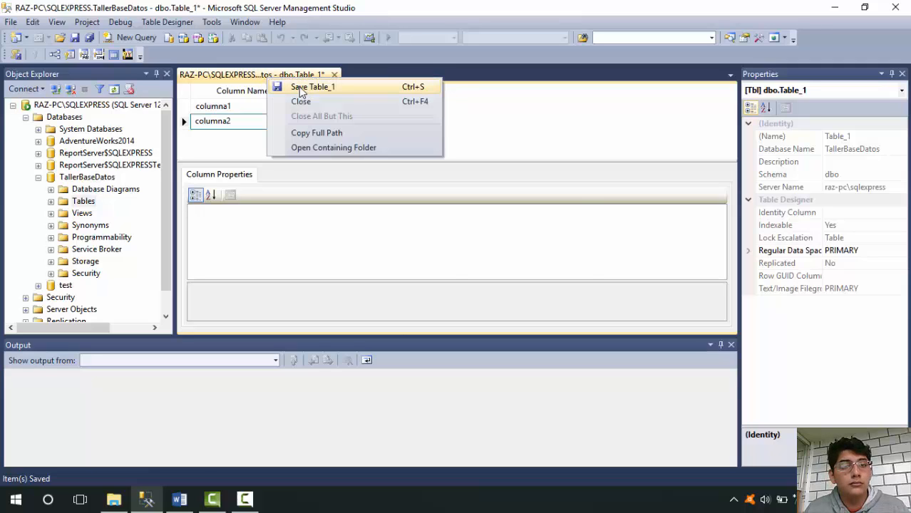
left_click(300, 89)
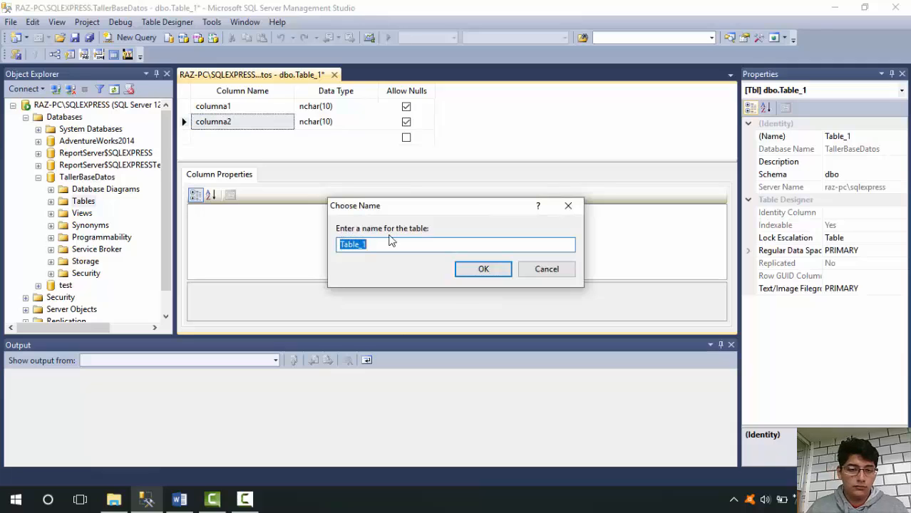
type("test")
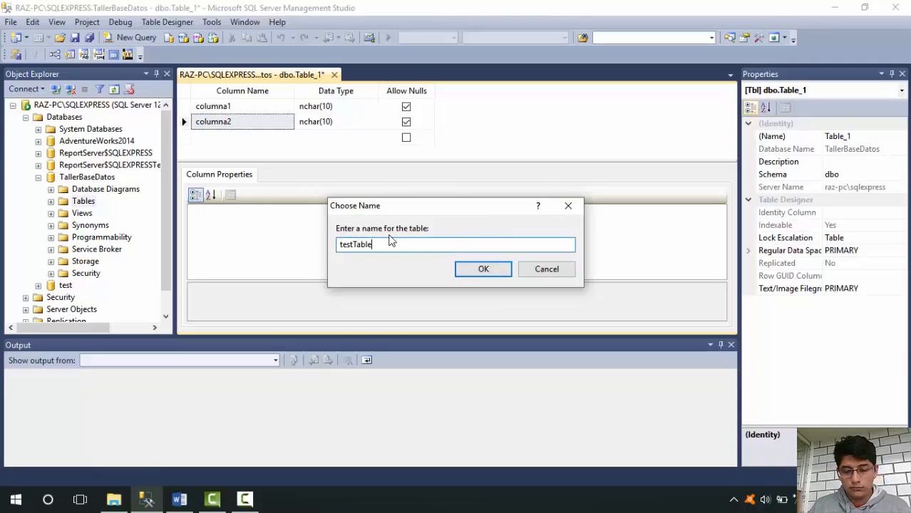
key("Return")
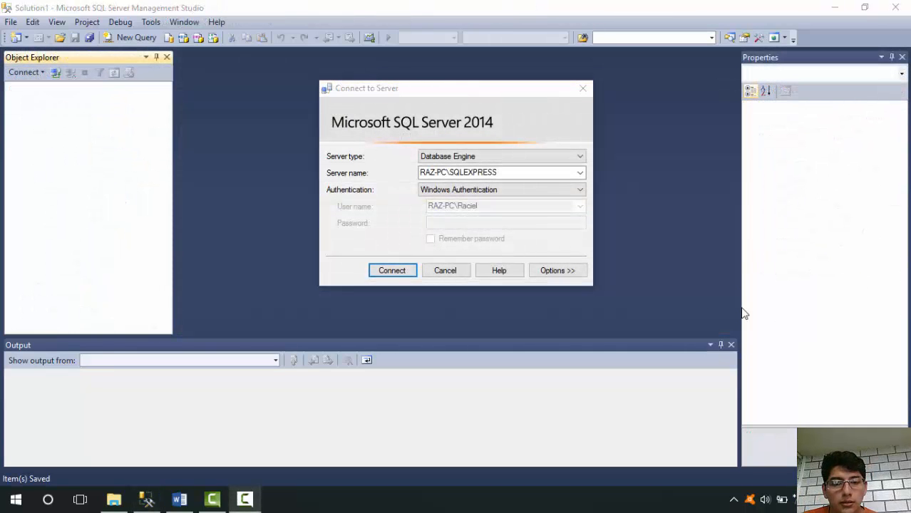
Connect to RAZ-PC\SQLEXPRESS with Windows Authentication and start a new login in the server-level security logins
left_click(389, 275)
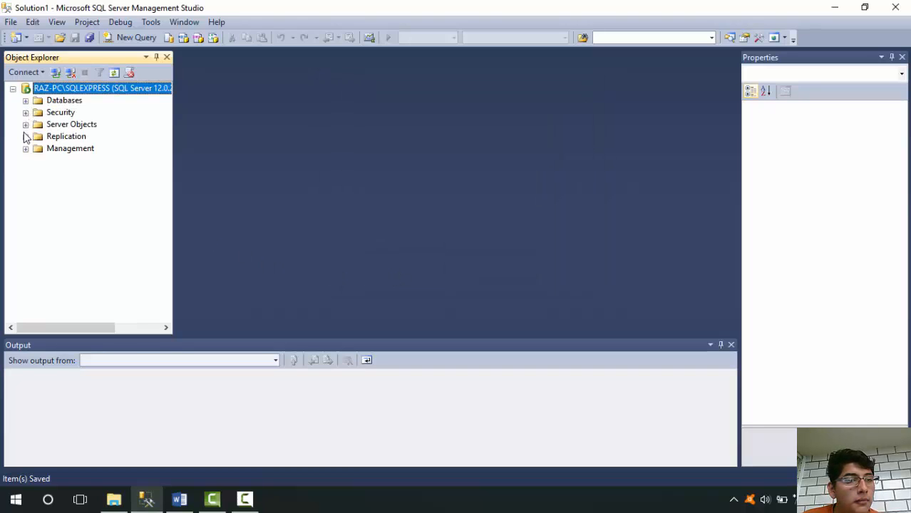
left_click(25, 114)
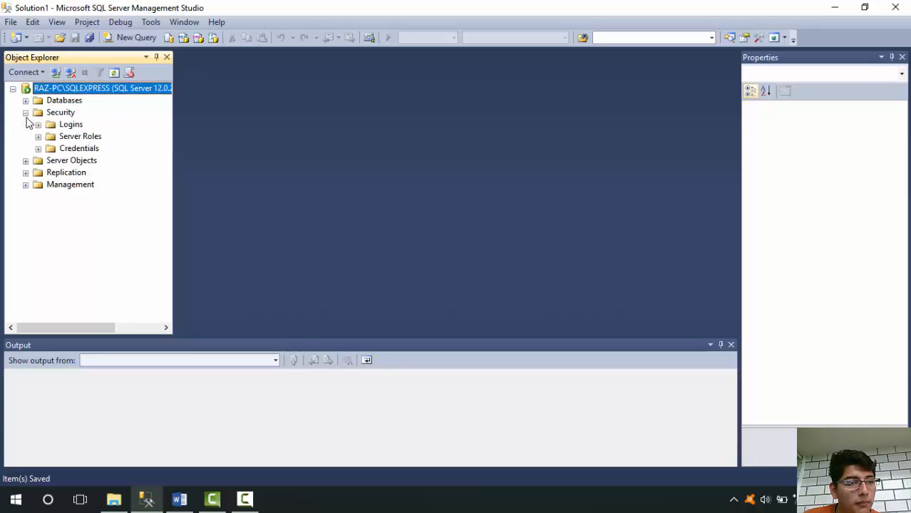
left_click(58, 128)
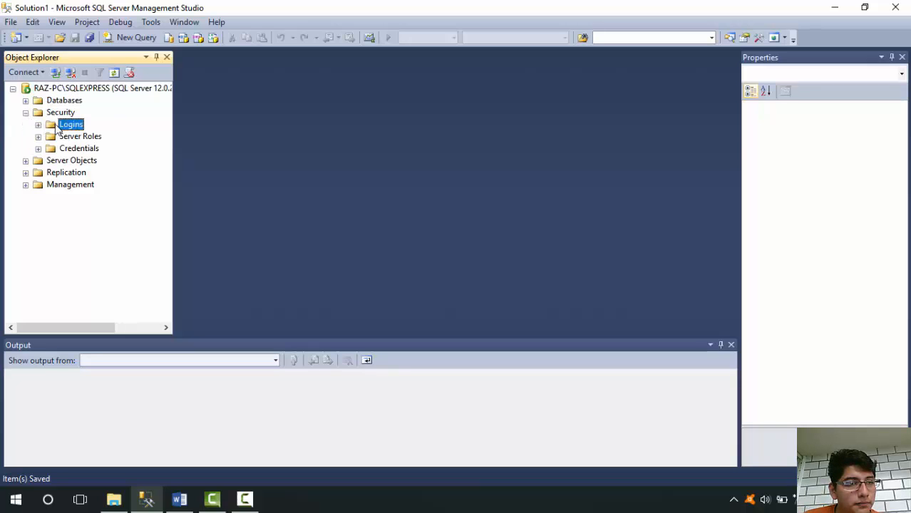
right_click(58, 128)
left_click(69, 130)
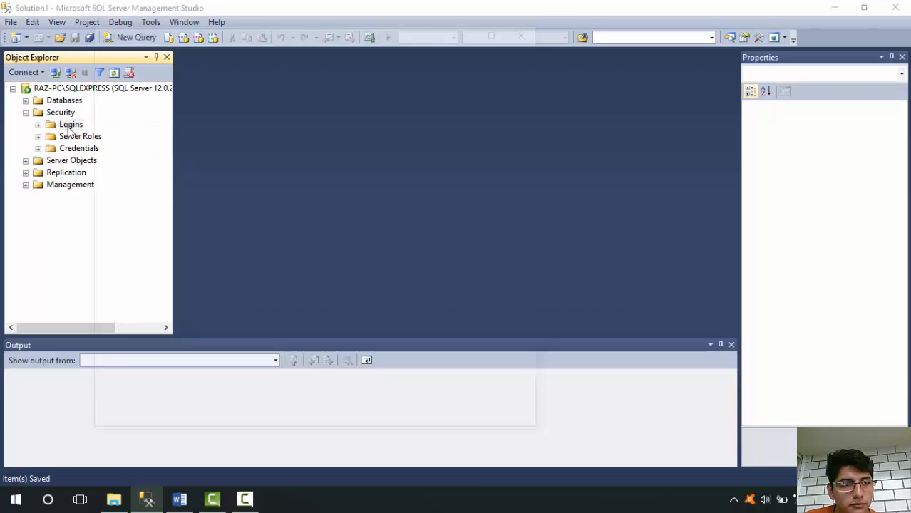
Name the new login jarochio, set it to SQL Server authentication, and enter and confirm its password
type("jarochio")
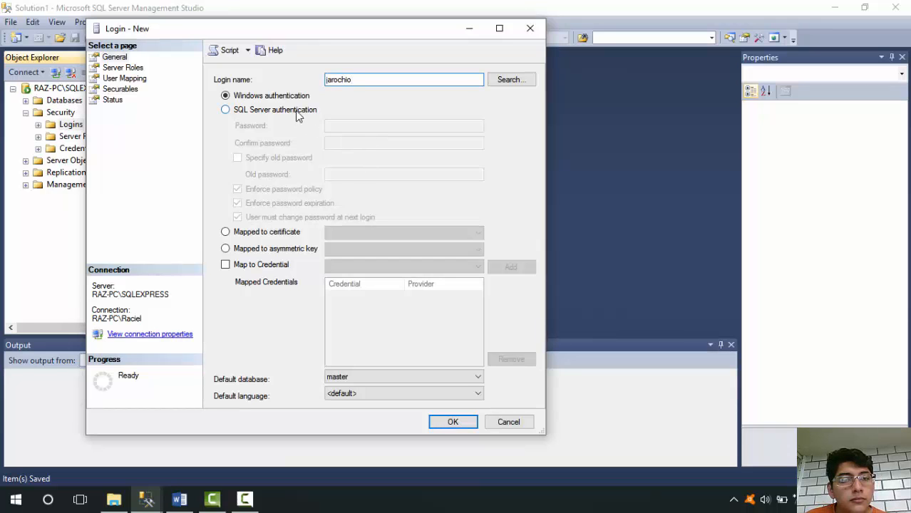
left_click(298, 112)
left_click(337, 124)
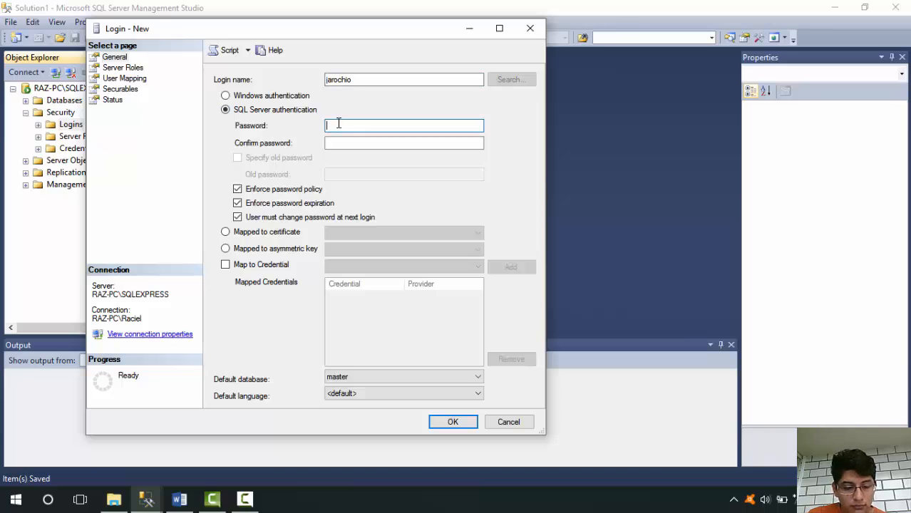
type("••••••••••")
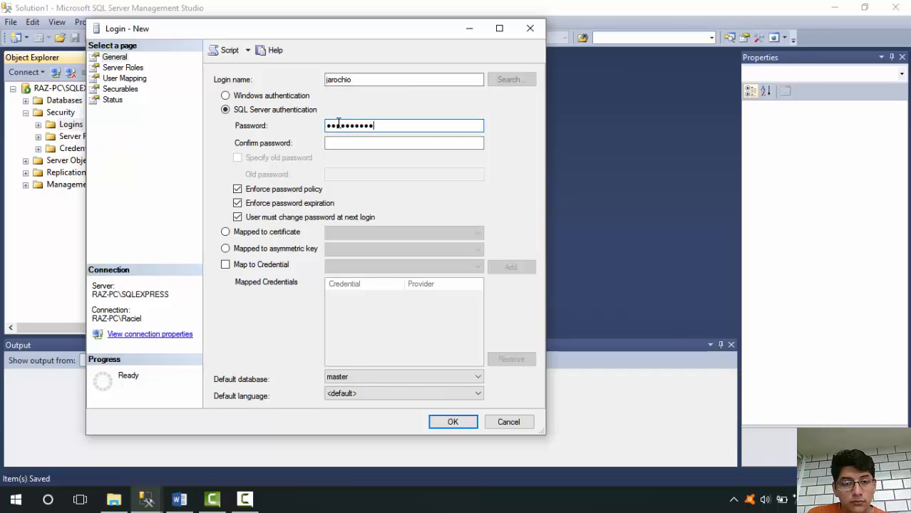
key("Tab")
type("•••••")
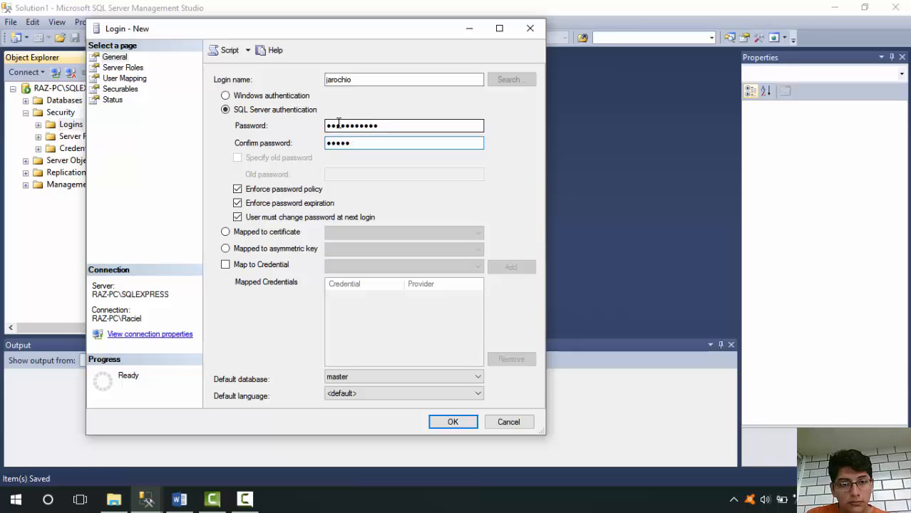
key("BackSpace")
key("BackSpace")
key("BackSpace")
key("BackSpace")
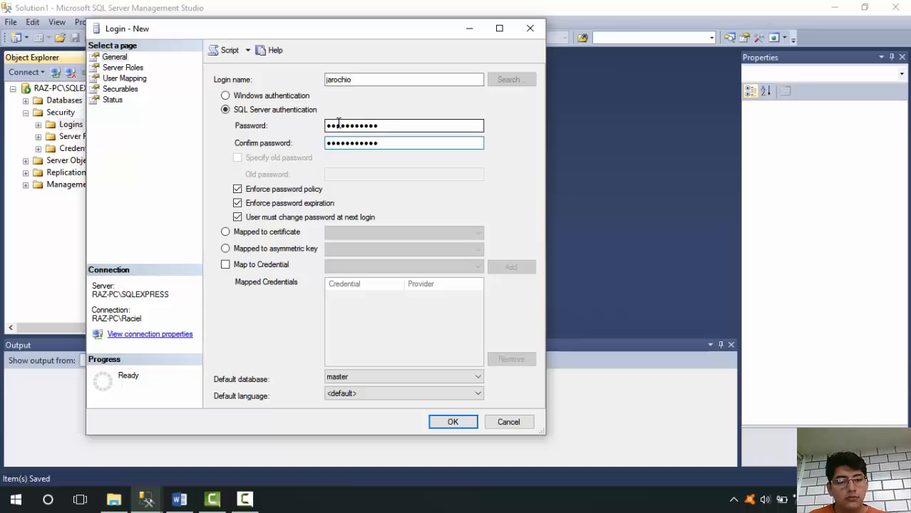
Turn off password expiration enforcement, assign the dbcreator server role, and create the jarochio login
left_click(236, 204)
left_click(113, 100)
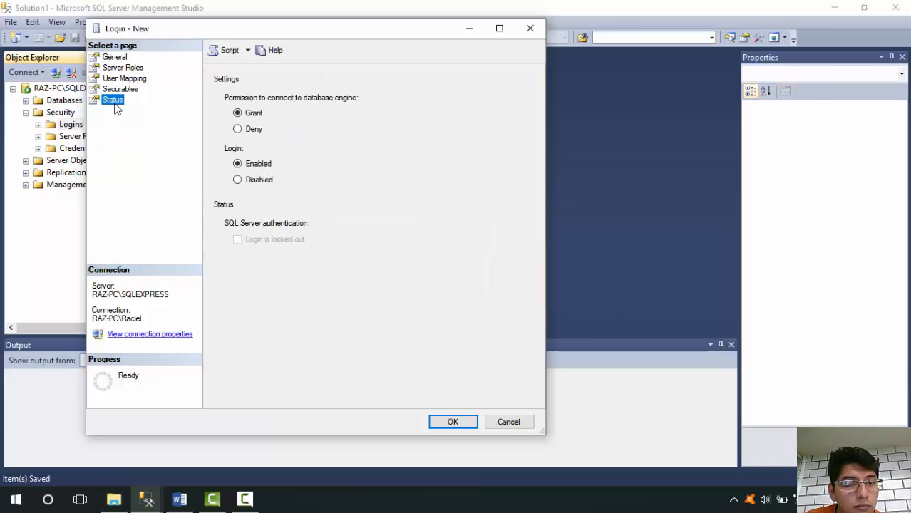
left_click(123, 68)
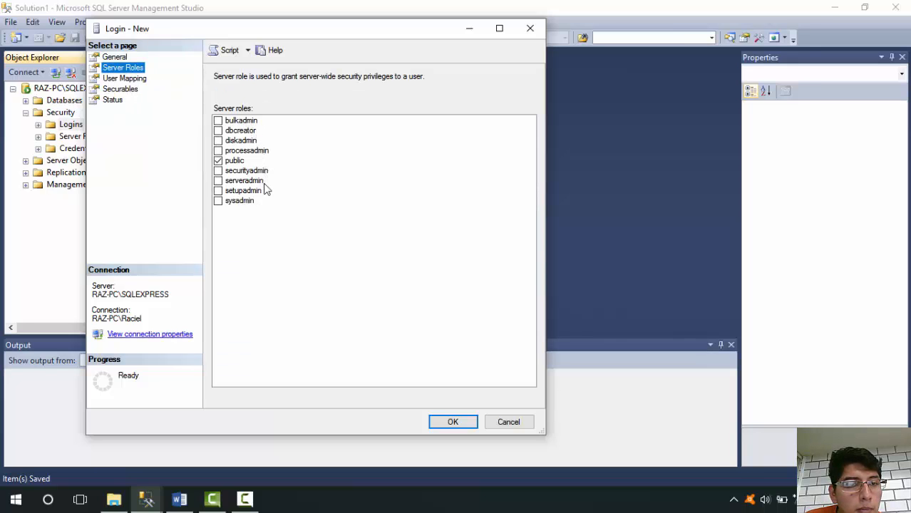
left_click(219, 131)
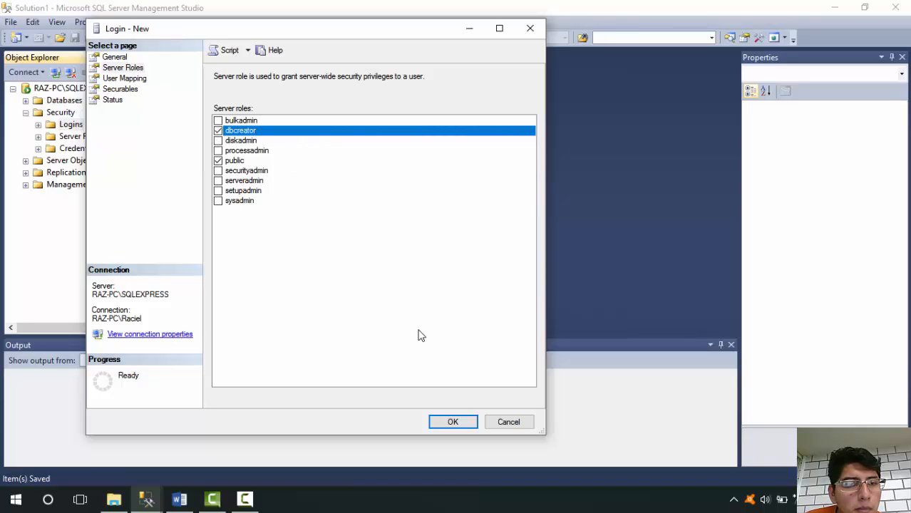
left_click(465, 425)
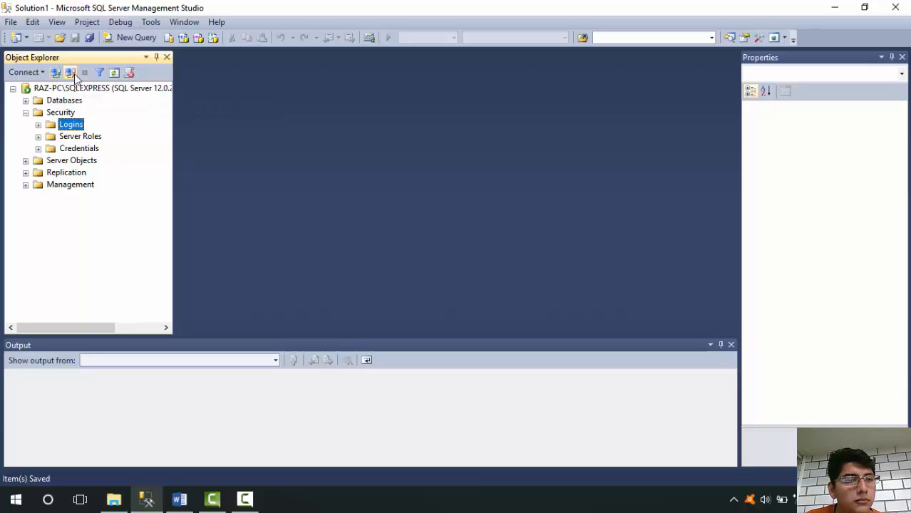
Disconnect and reconnect to RAZ-PC\SQLEXPRESS using SQL Server Authentication with the jarochio login and its password
left_click(71, 74)
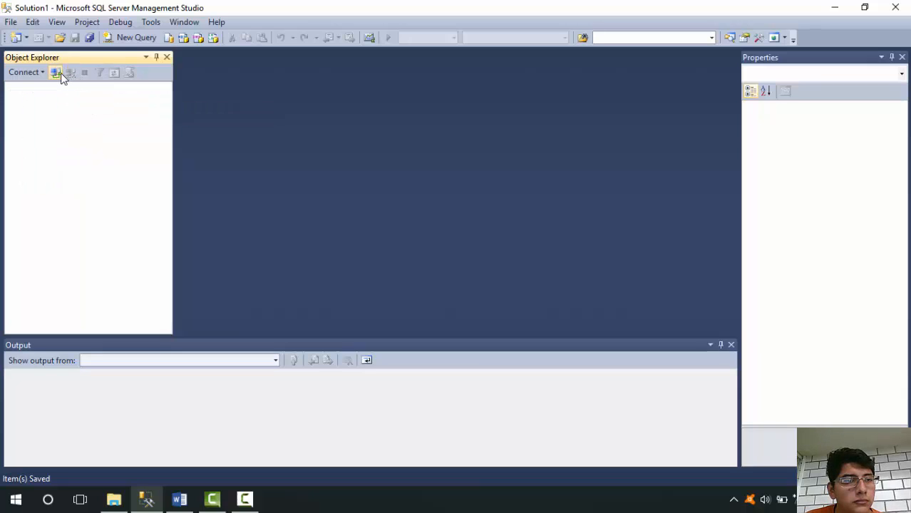
left_click(60, 75)
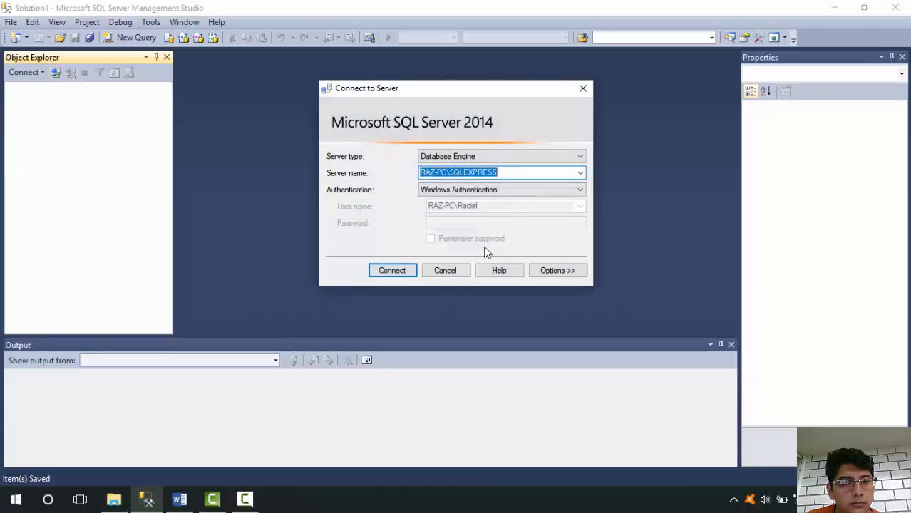
left_click(517, 191)
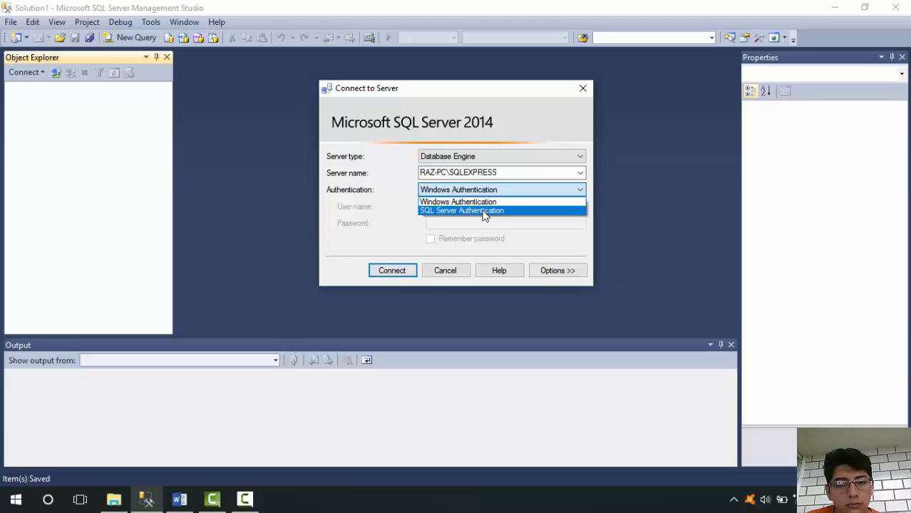
left_click(483, 211)
key("Tab")
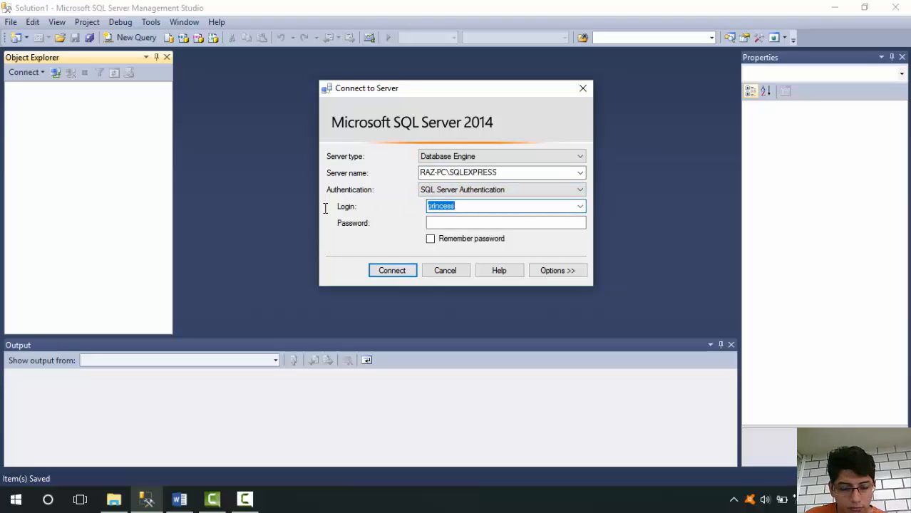
type("jarochio")
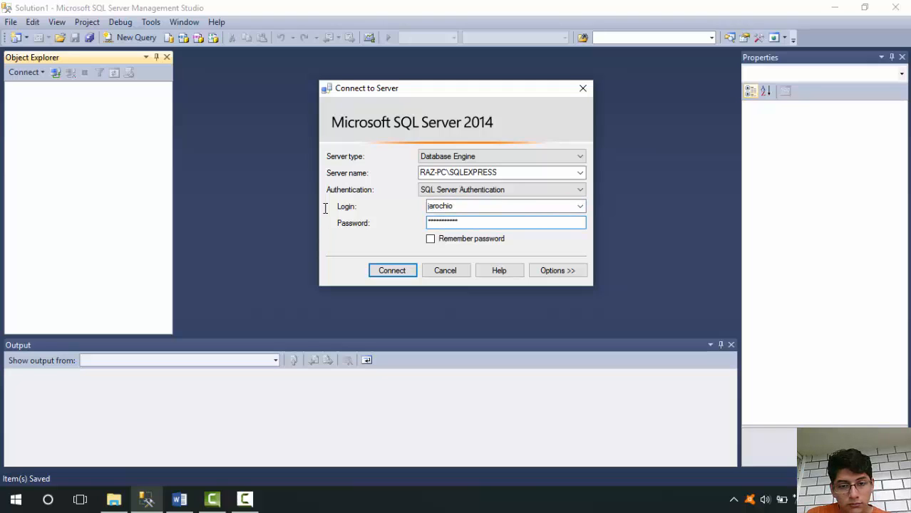
left_click(372, 270)
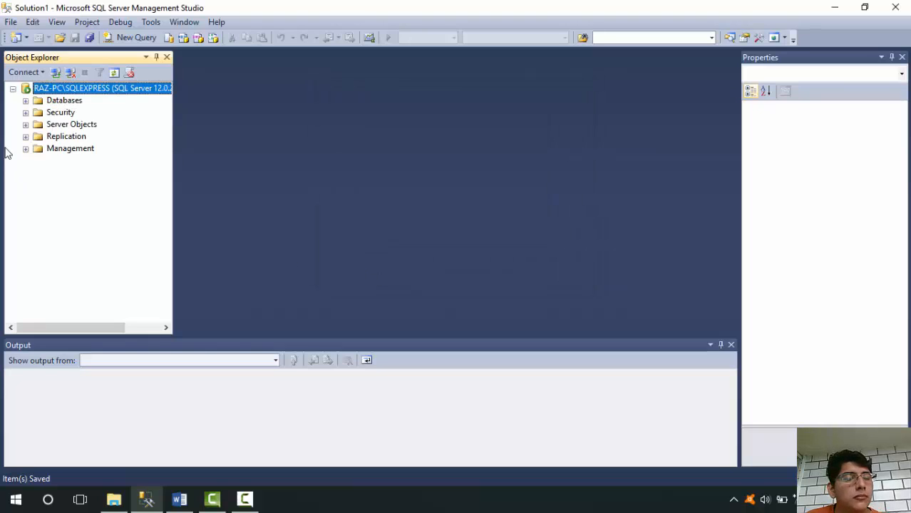
Try to open the TallerBaseDatos, AdventureWorks2014 and ReportServer$SQLEXPRESSTempDB databases to test the jarochio login's access
left_click(26, 101)
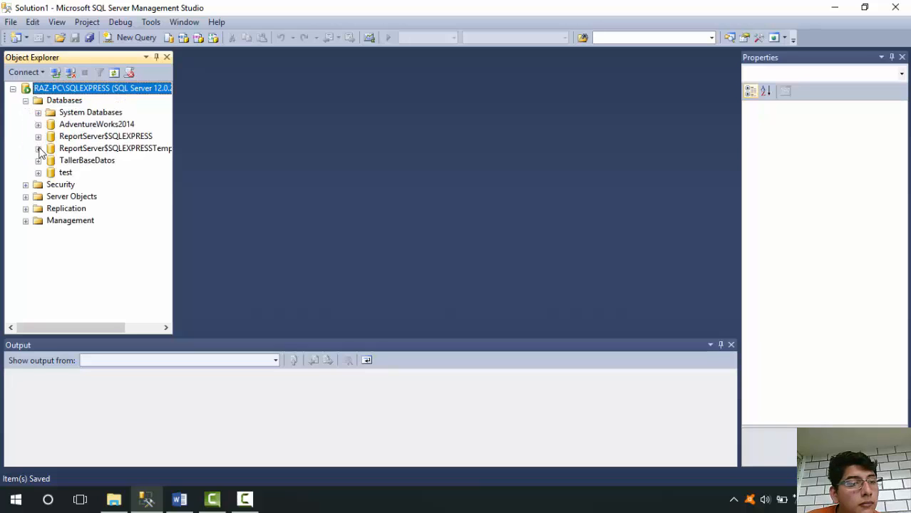
double_click(79, 164)
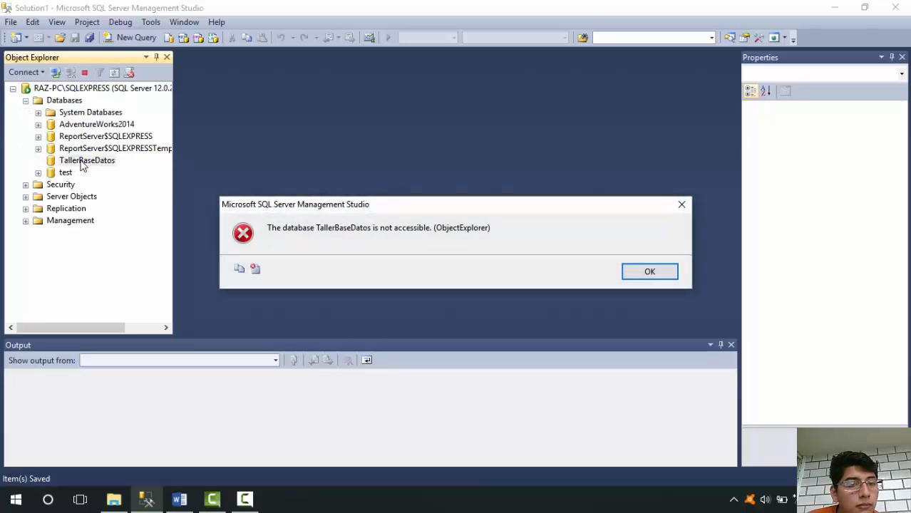
left_click(648, 277)
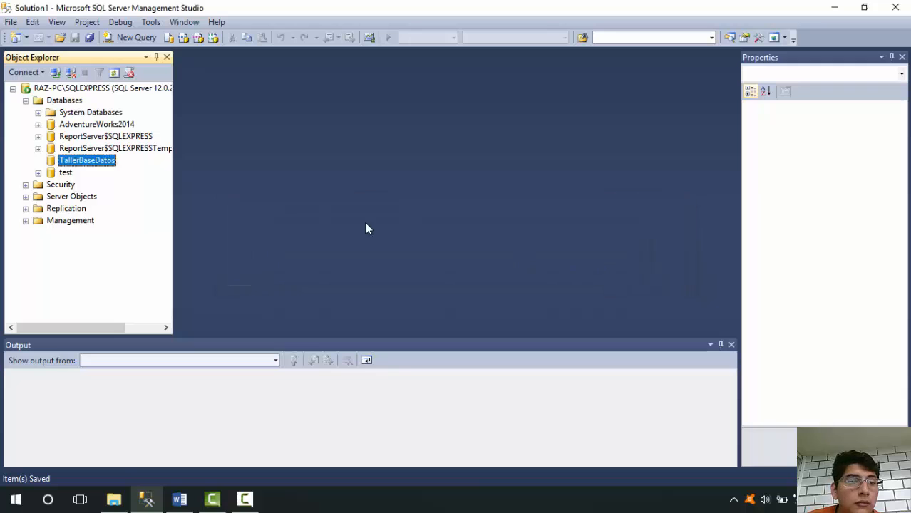
double_click(89, 125)
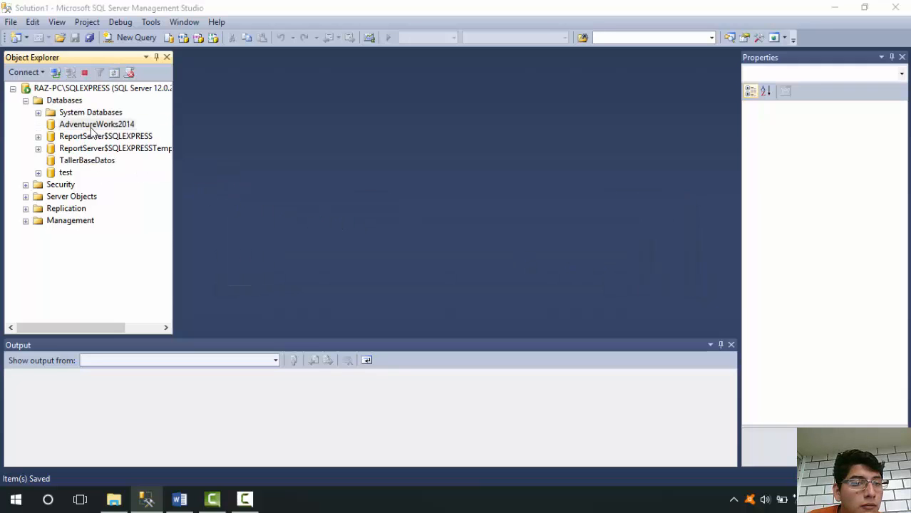
left_click(647, 269)
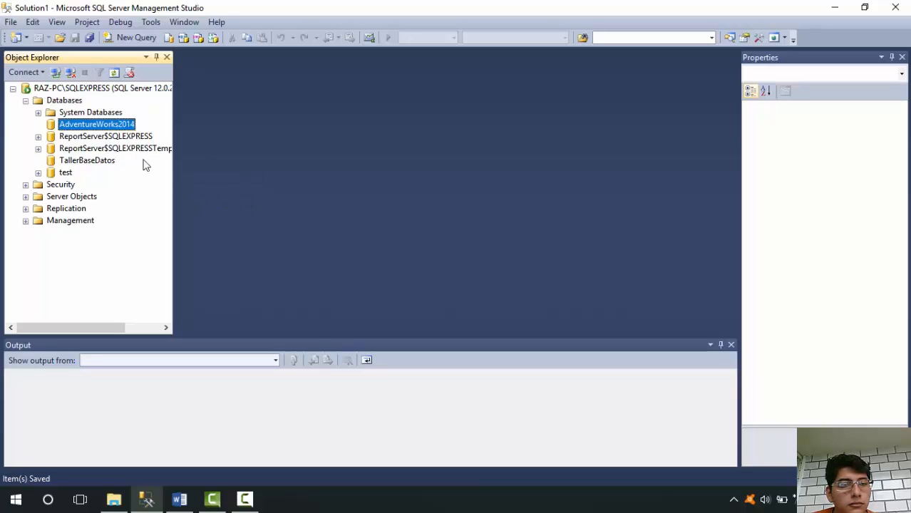
double_click(71, 150)
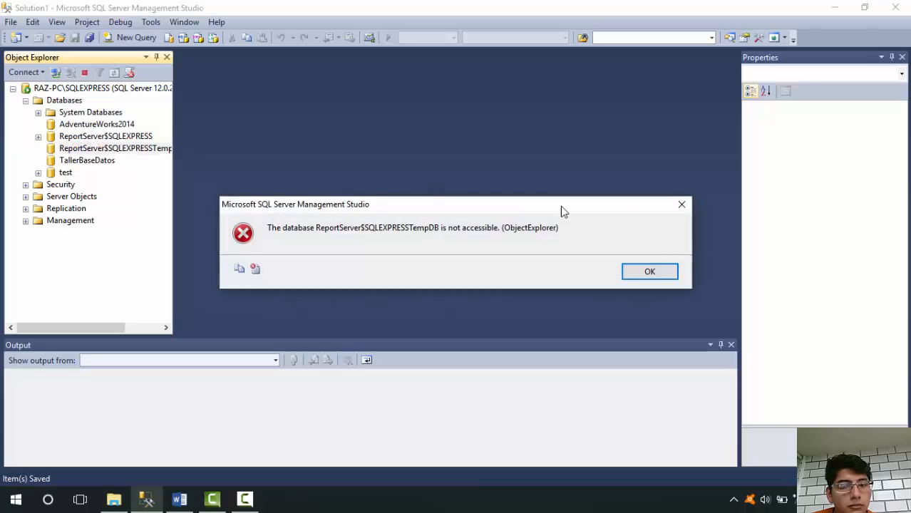
left_click(667, 267)
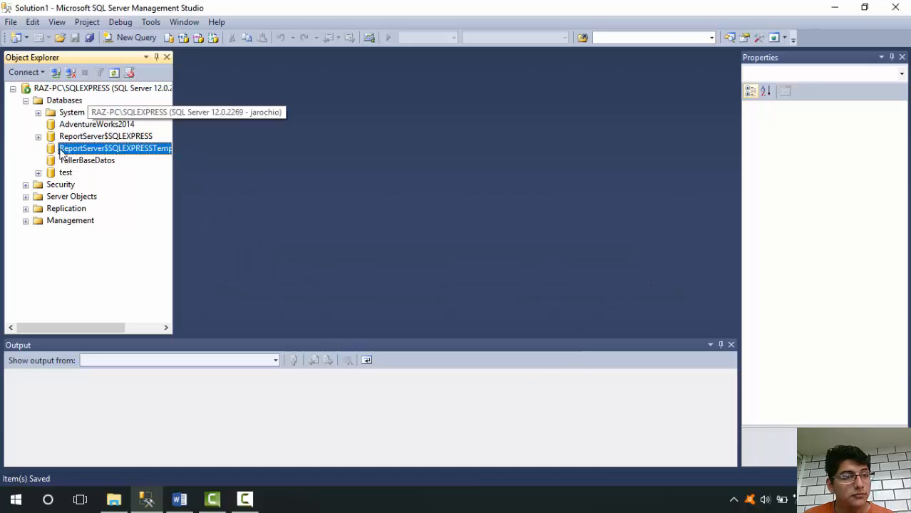
Create a new database named jarochoDB with the default owner and file settings
right_click(54, 103)
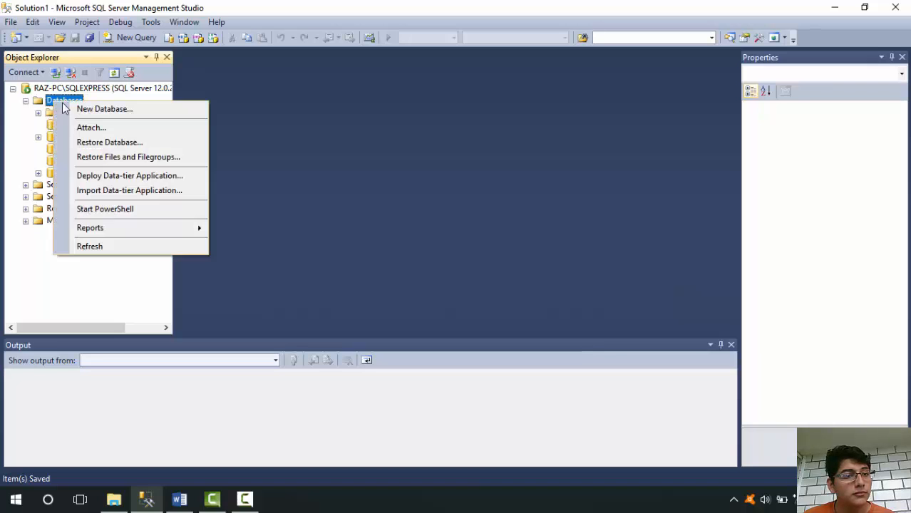
left_click(116, 112)
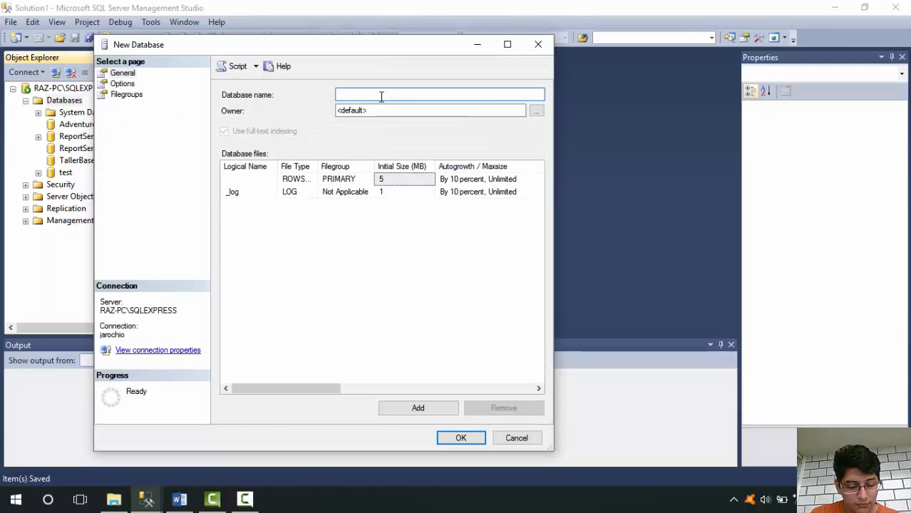
type("jarocho")
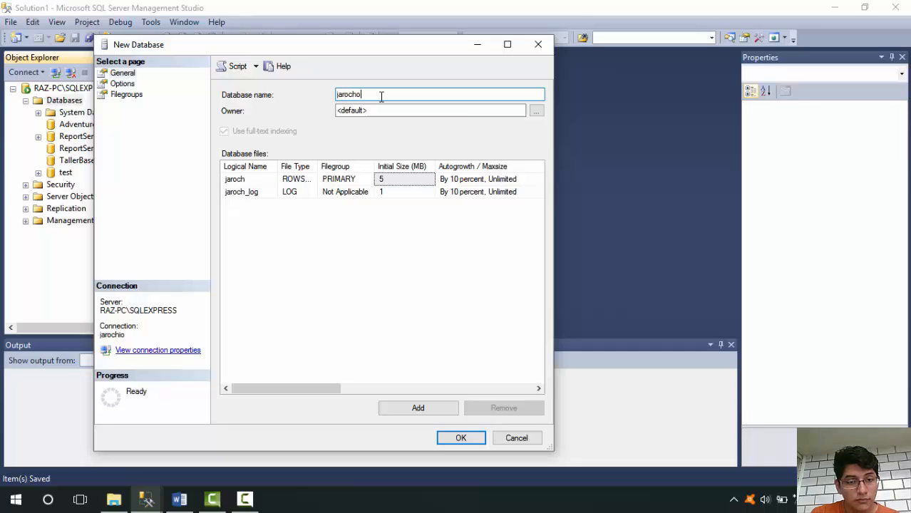
type("DB")
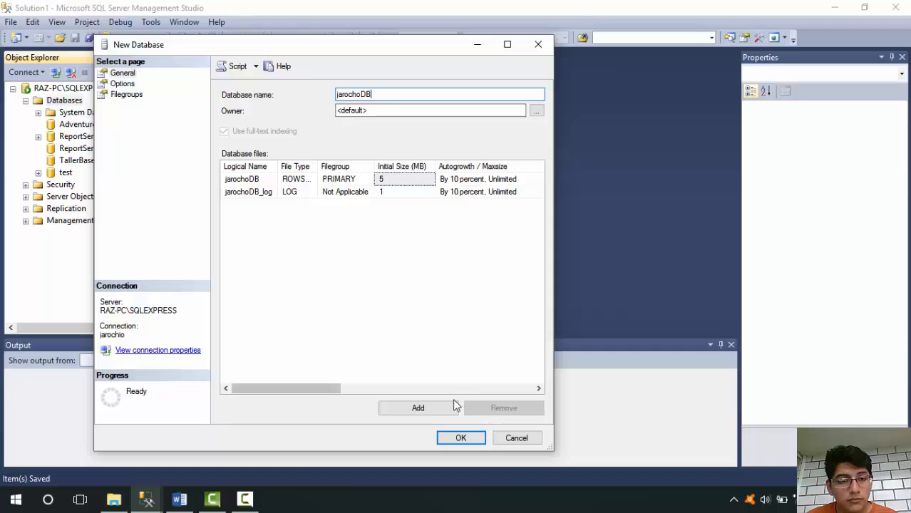
left_click(461, 439)
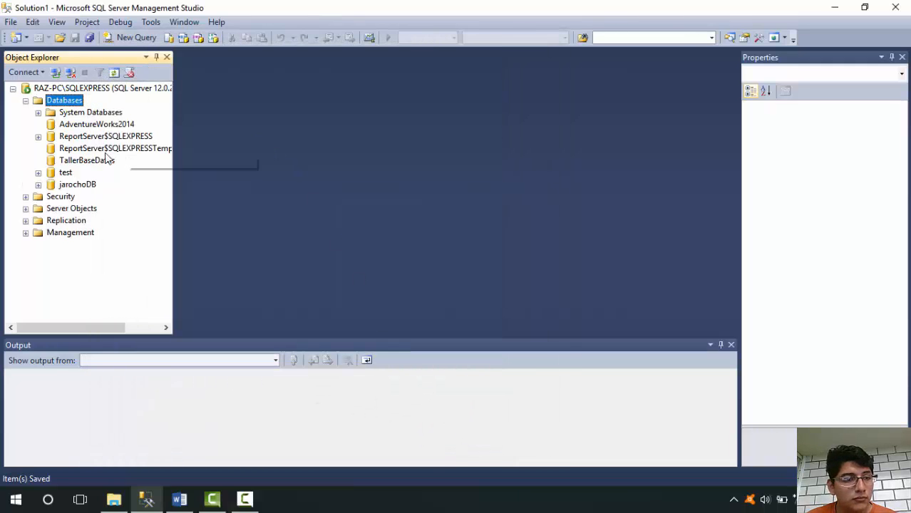
Start a new table in the jarochoDB database with columns col1 and col2, both nchar(10) and allowing nulls
right_click(75, 186)
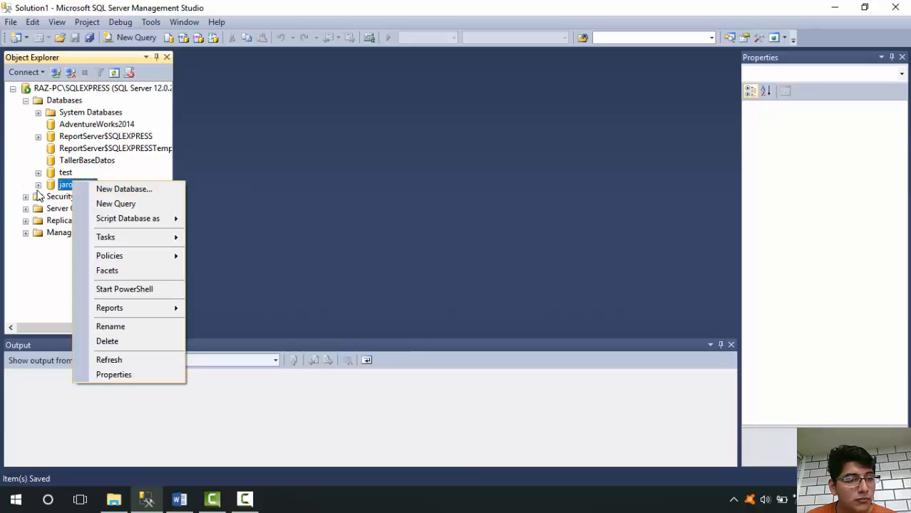
left_click(37, 185)
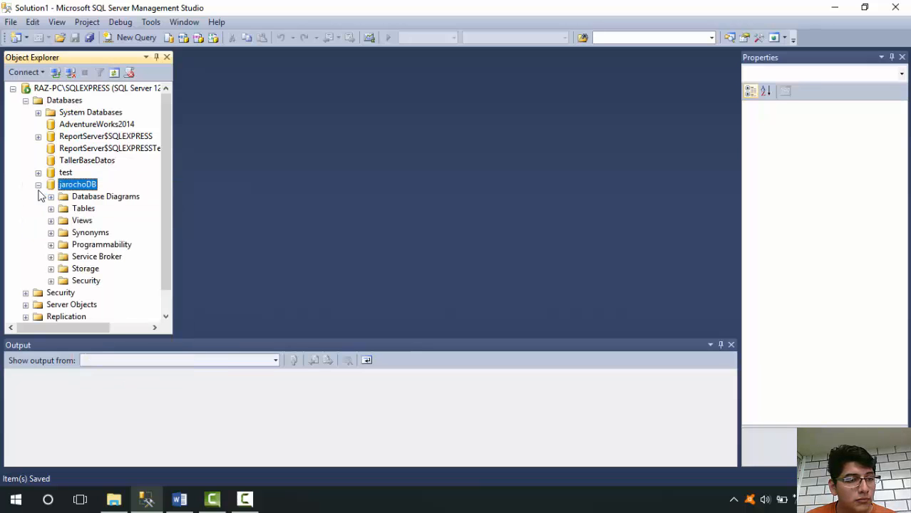
left_click(84, 209)
right_click(83, 209)
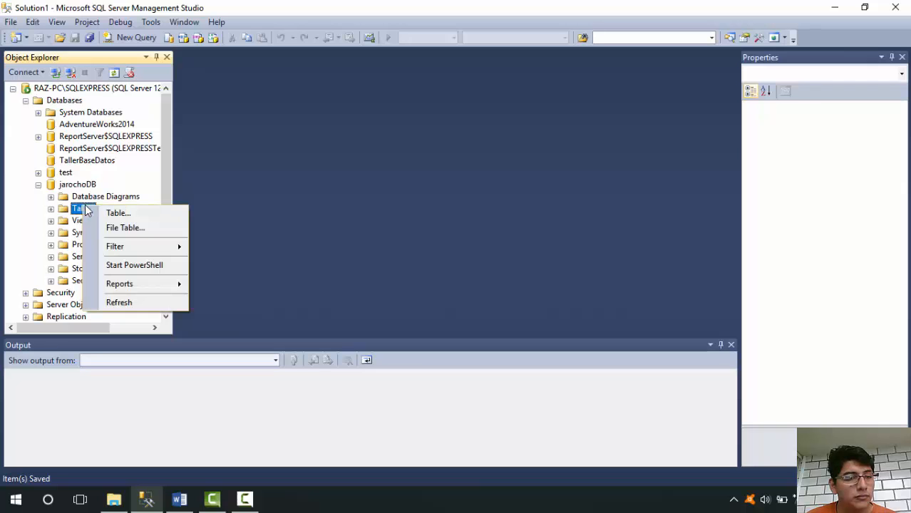
left_click(98, 212)
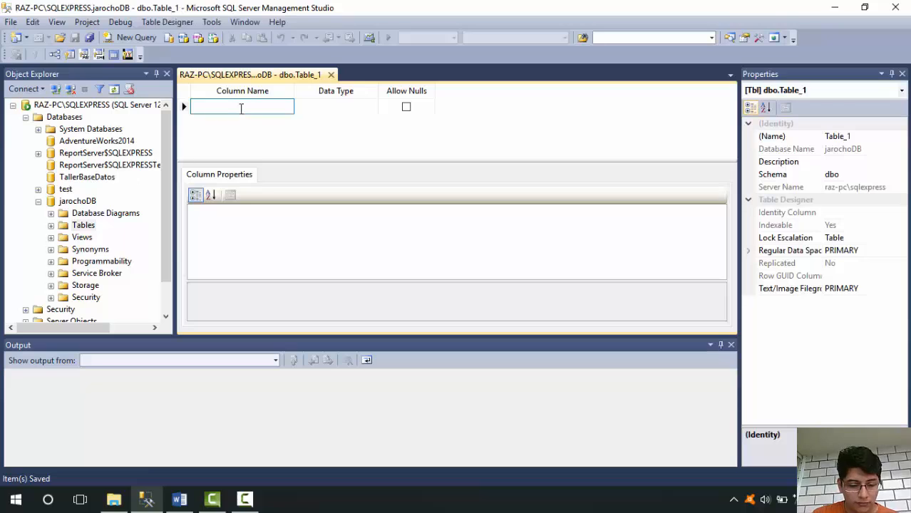
type("col1")
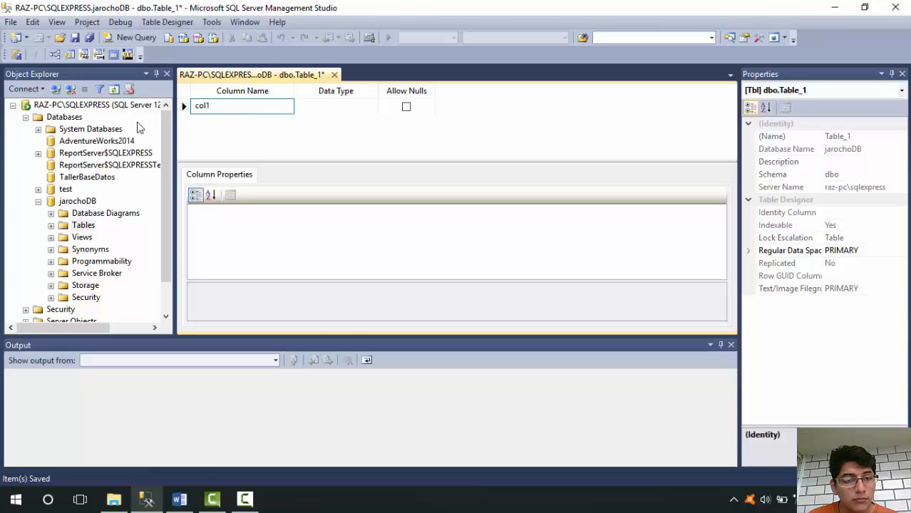
left_click(211, 121)
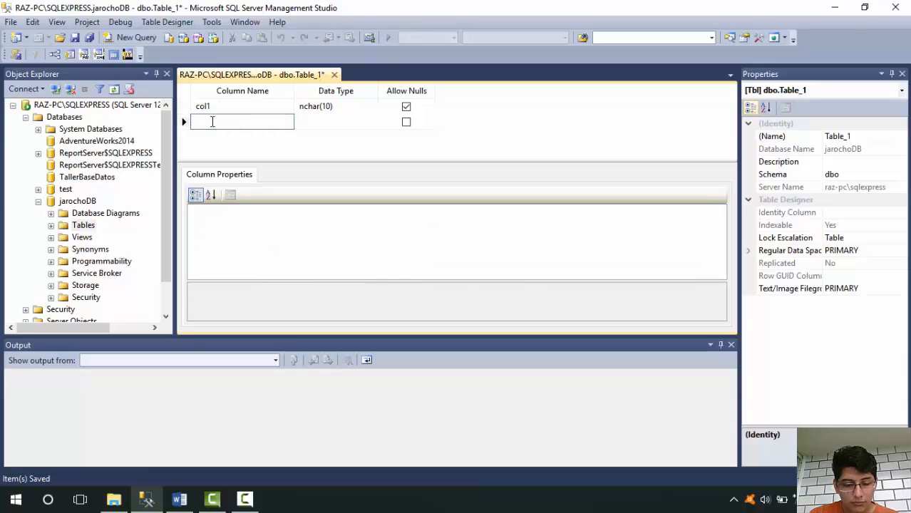
type("col2")
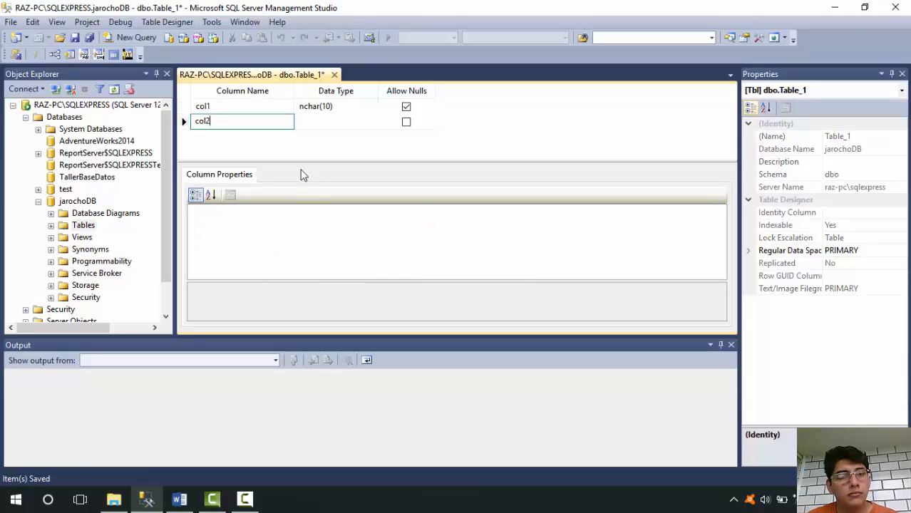
left_click(289, 145)
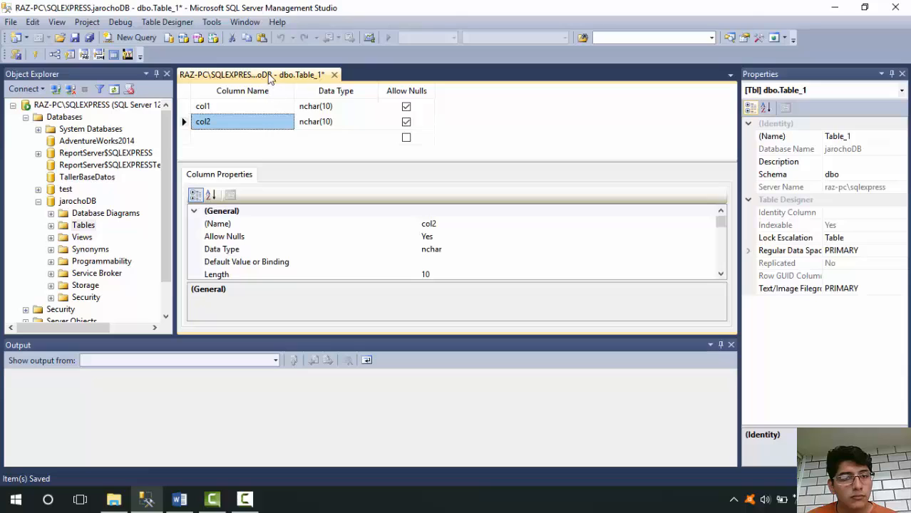
Save the new table under the name testTable
right_click(270, 75)
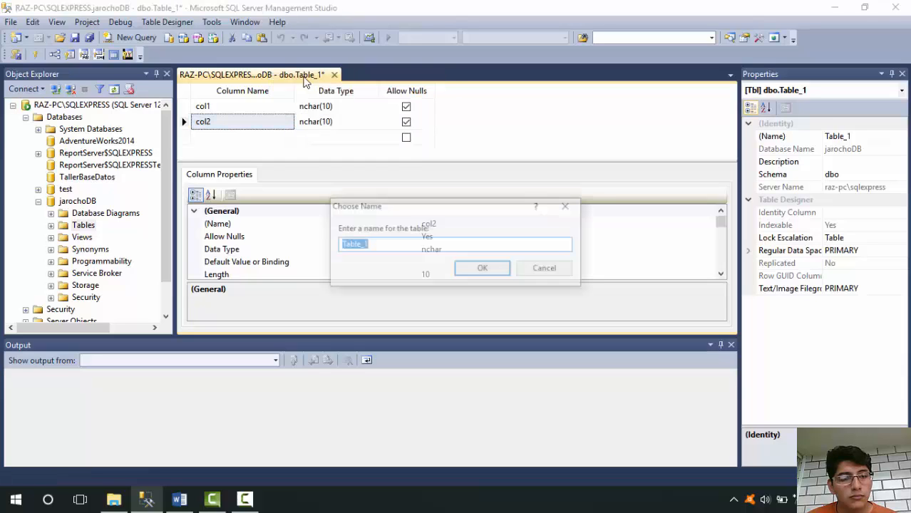
left_click(304, 83)
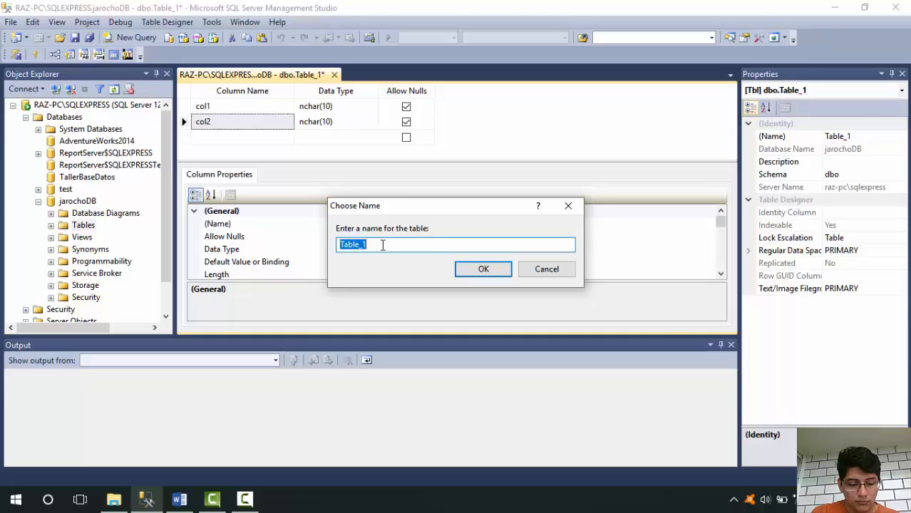
type("test")
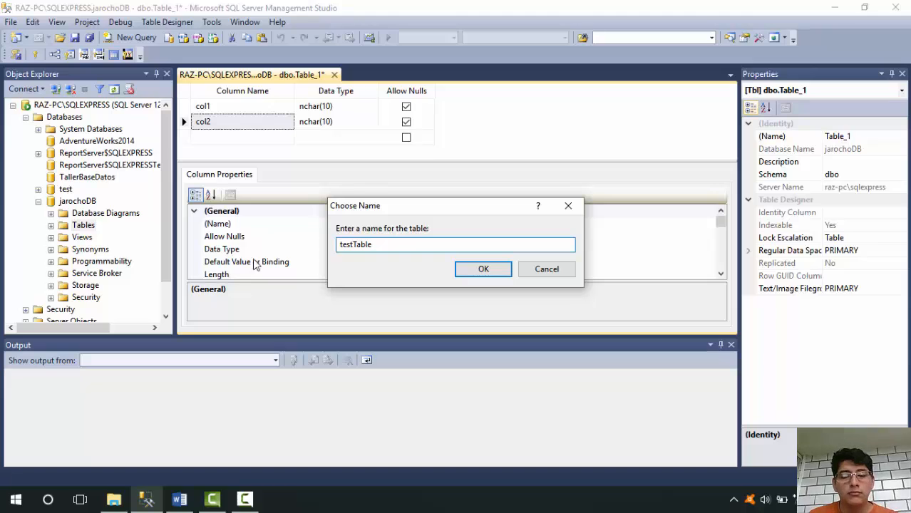
left_click(475, 275)
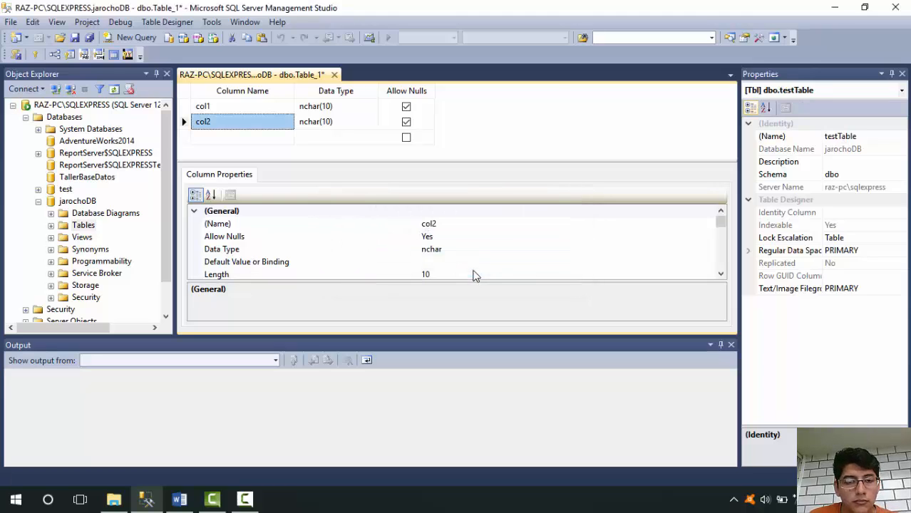